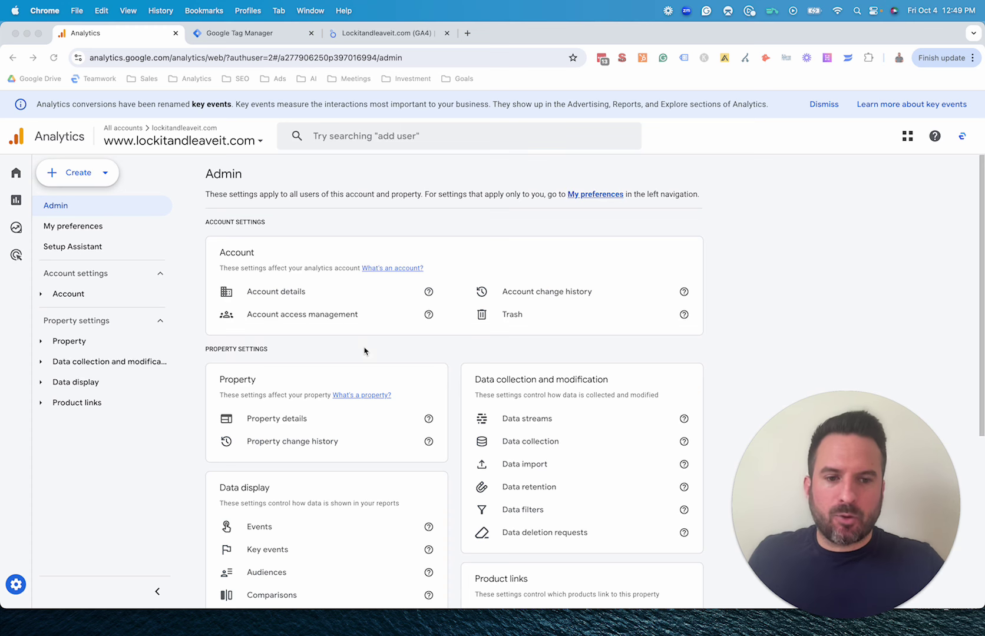
{"action": "left_click", "coordinate": [804, 264]}
- Expand the Monetization reports and open the Monetization overview
{"action": "scroll", "coordinate": [516, 319], "scroll_direction": "down", "scroll_amount": 3}
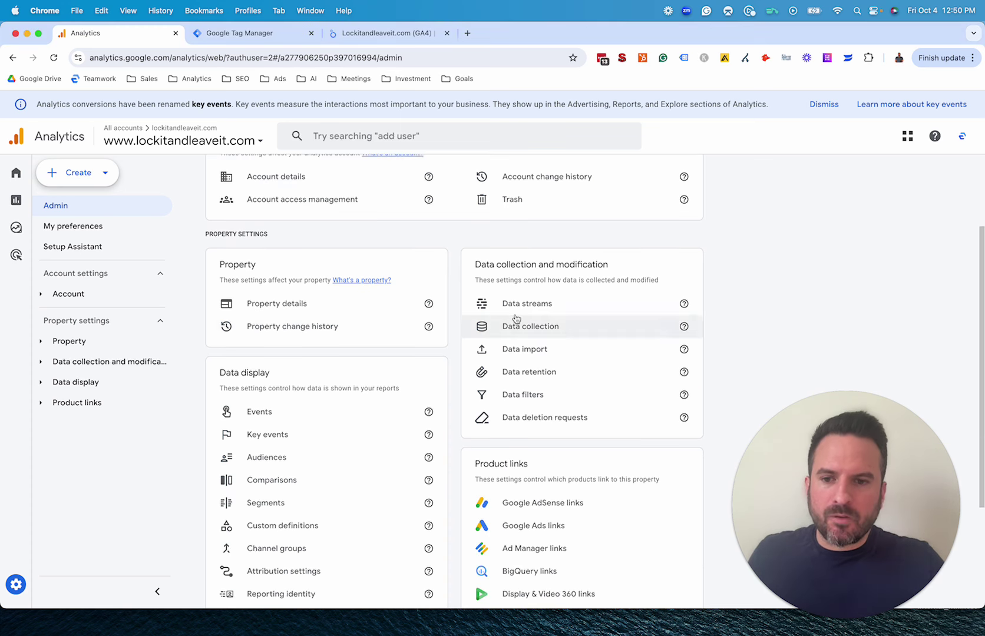
{"action": "scroll", "coordinate": [516, 319], "scroll_direction": "down", "scroll_amount": 1}
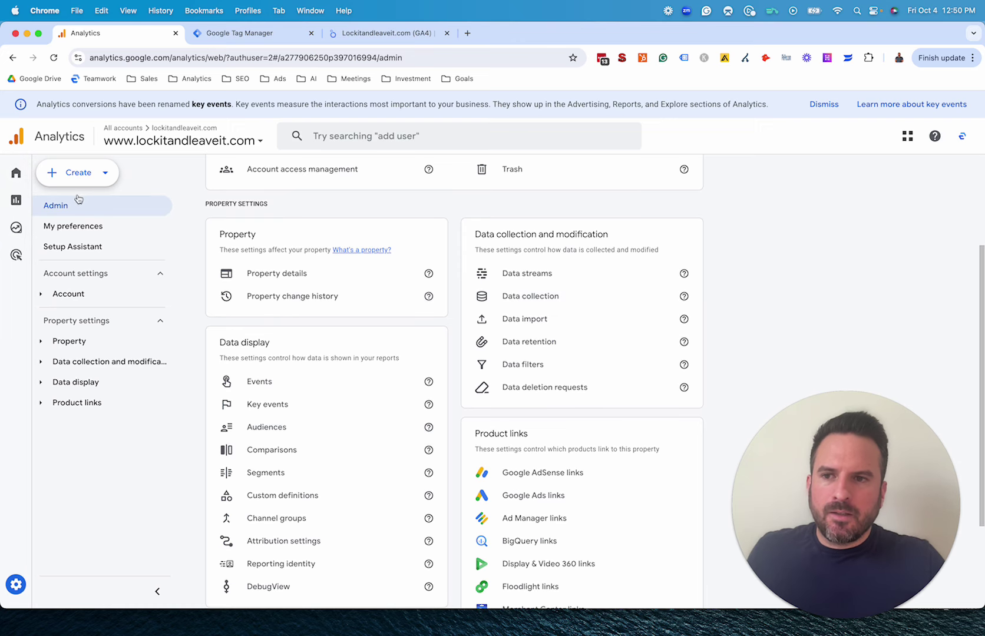
{"action": "mouse_move", "coordinate": [16, 199]}
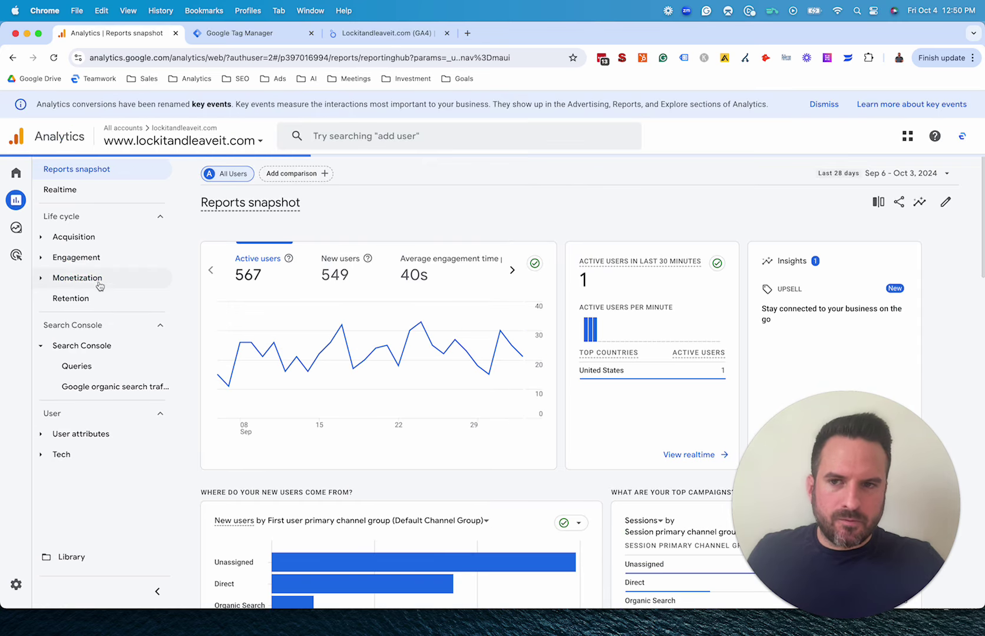
{"action": "left_click", "coordinate": [83, 278]}
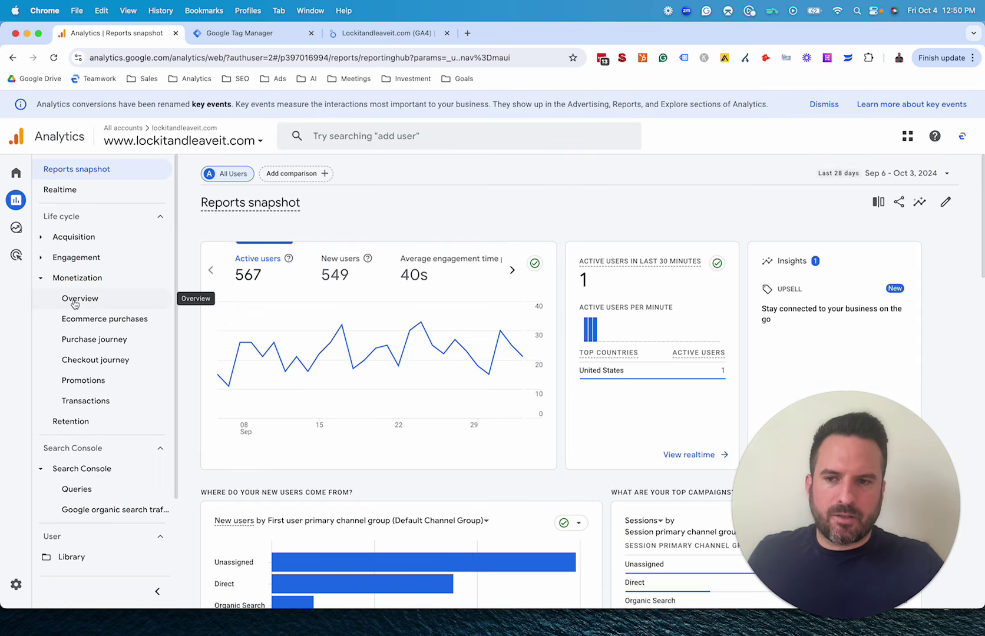
{"action": "left_click", "coordinate": [75, 298]}
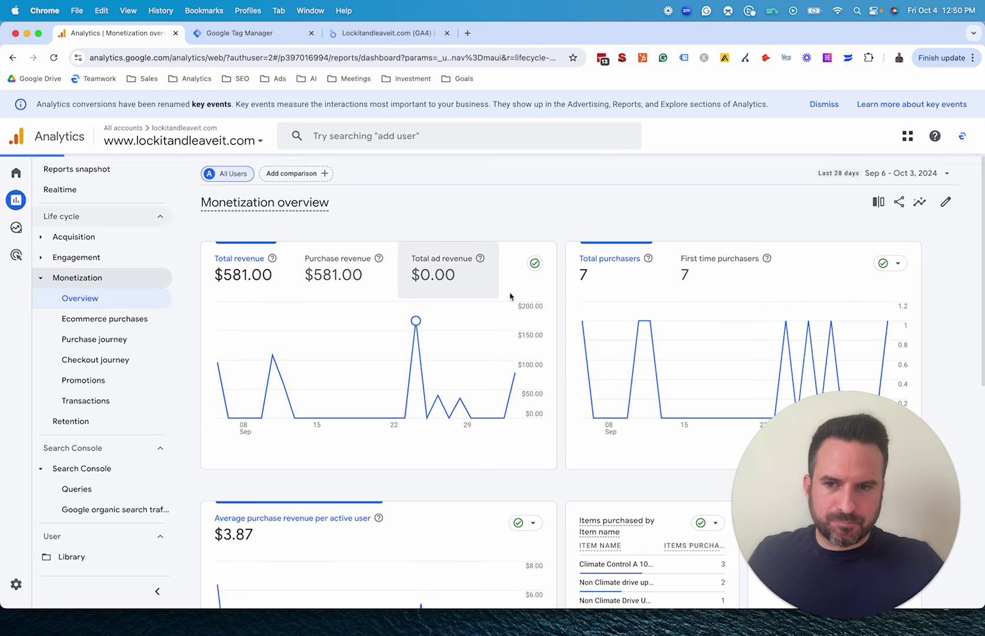
- Review the $581.00 revenue and 7 purchasers cards, then expand the Acquisition reports
{"action": "scroll", "coordinate": [510, 296], "scroll_direction": "down", "scroll_amount": 2}
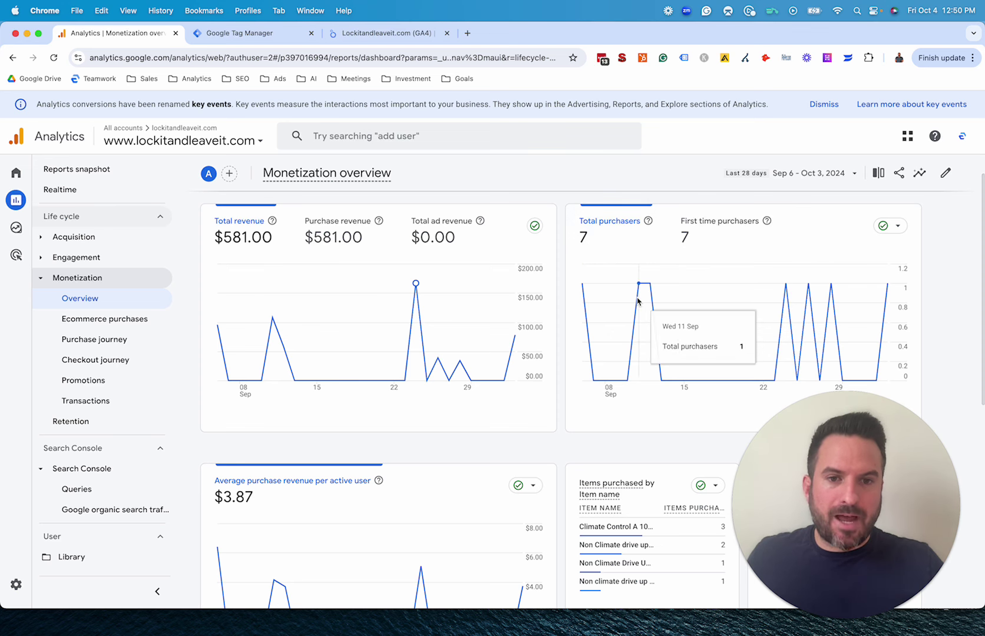
{"action": "scroll", "coordinate": [731, 314], "scroll_direction": "down", "scroll_amount": 5}
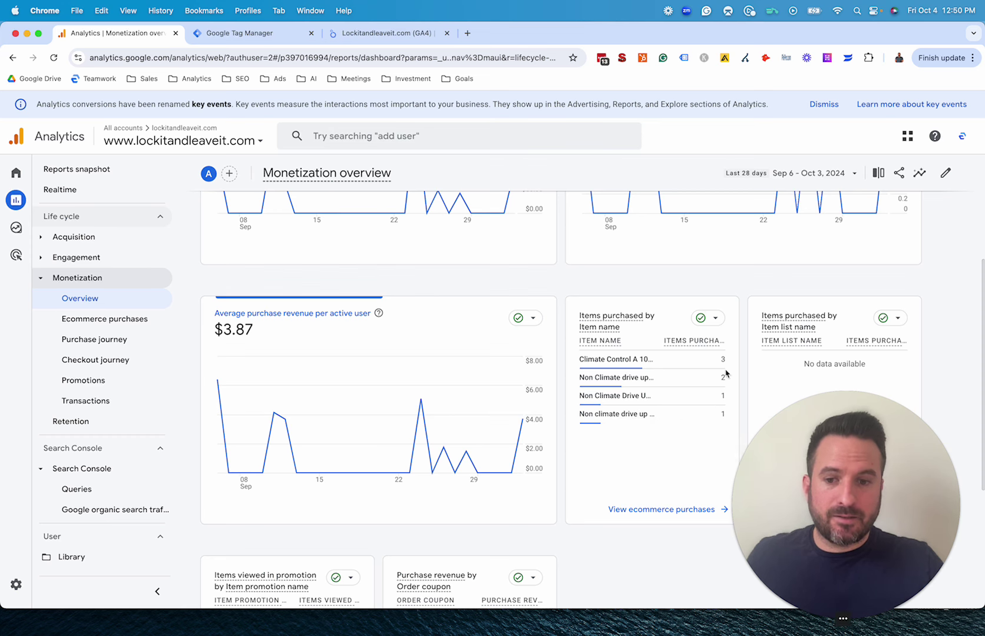
{"action": "scroll", "coordinate": [571, 465], "scroll_direction": "down", "scroll_amount": 2}
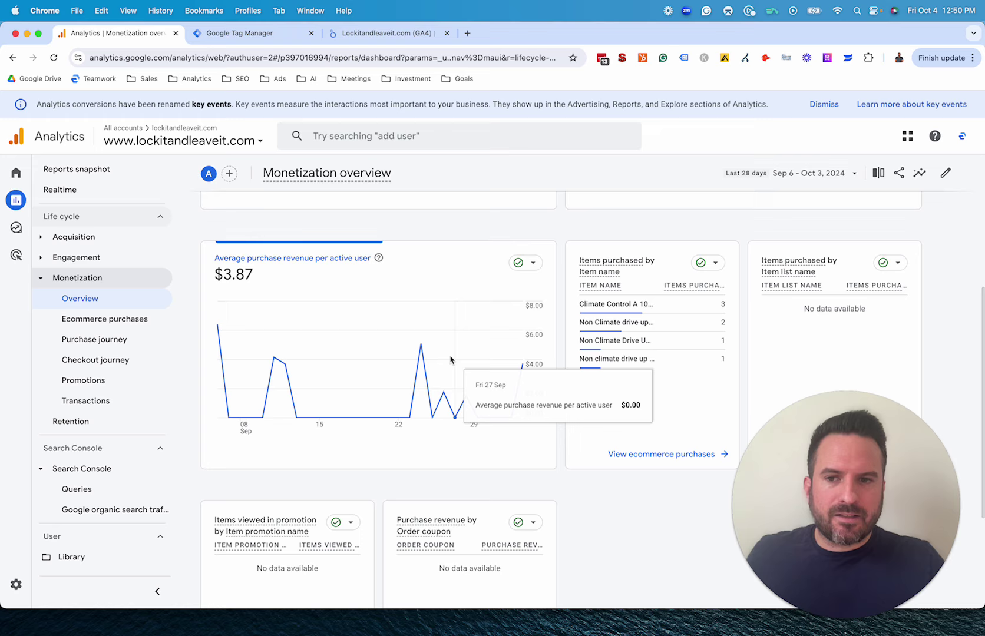
{"action": "scroll", "coordinate": [451, 366], "scroll_direction": "up", "scroll_amount": 3}
{"action": "left_click", "coordinate": [68, 236]}
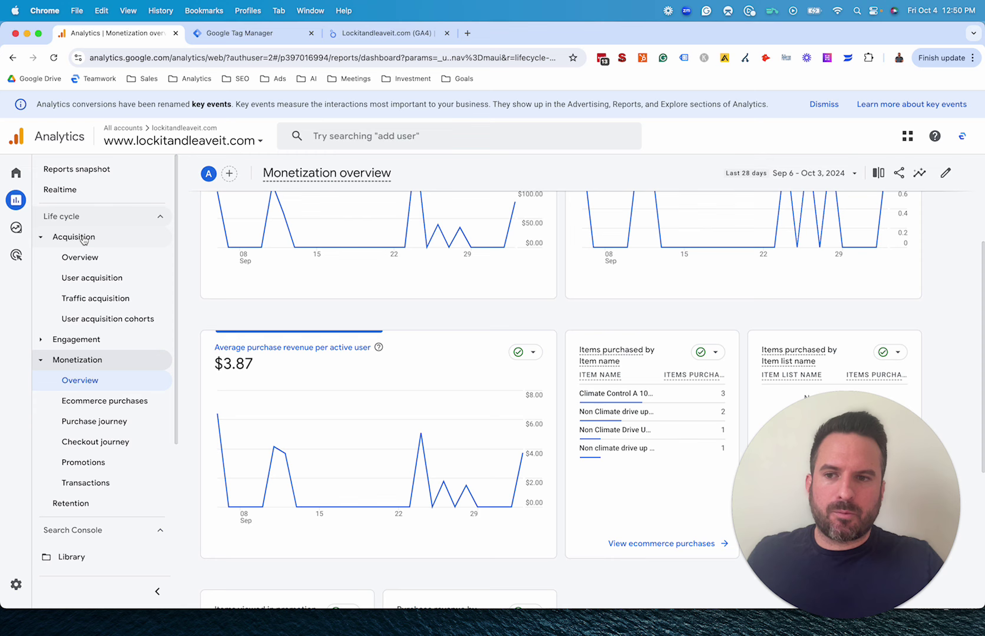
- Open Traffic acquisition with its table broken down by Session Channel Grouping (Updated)
{"action": "left_click", "coordinate": [89, 298]}
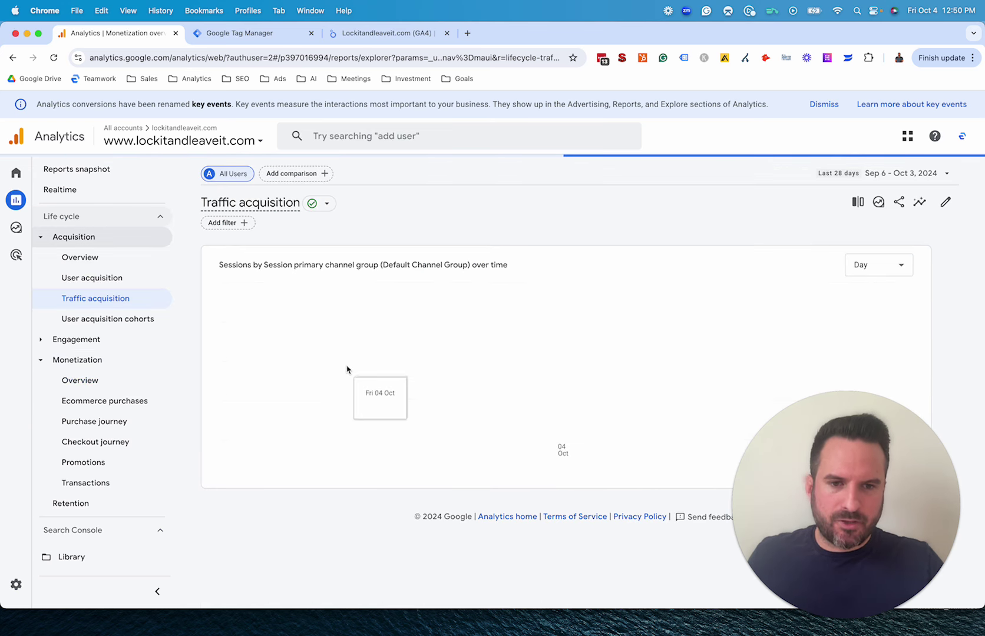
{"action": "scroll", "coordinate": [385, 389], "scroll_direction": "down", "scroll_amount": 5}
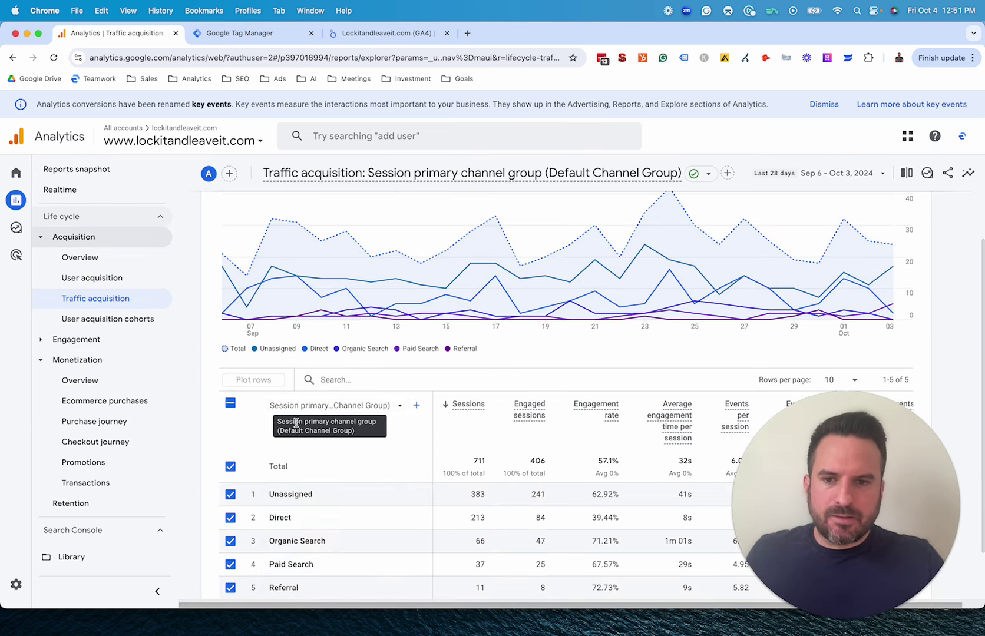
{"action": "left_click", "coordinate": [317, 407]}
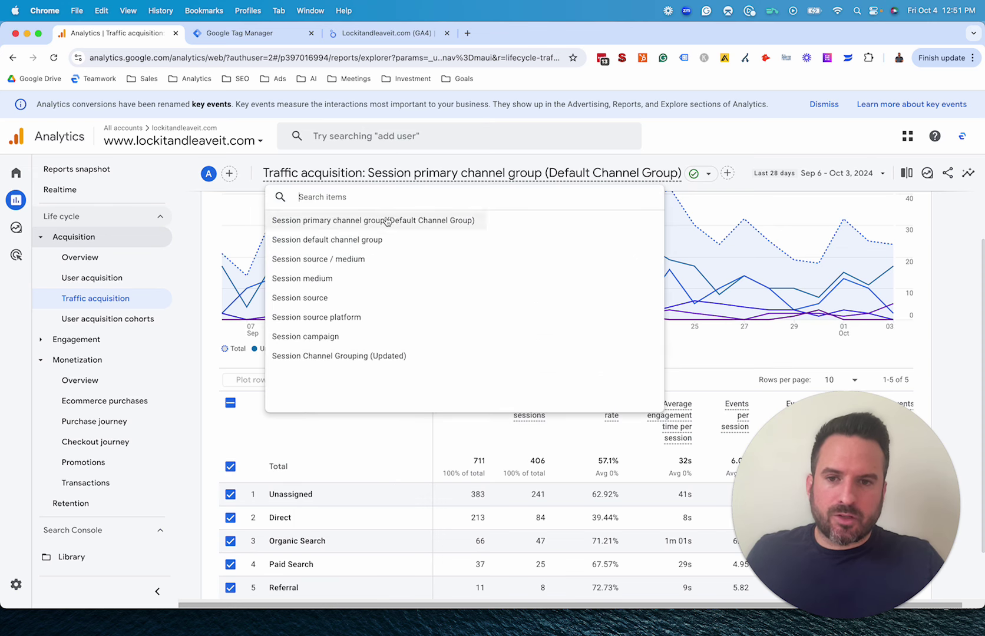
{"action": "left_click", "coordinate": [368, 357]}
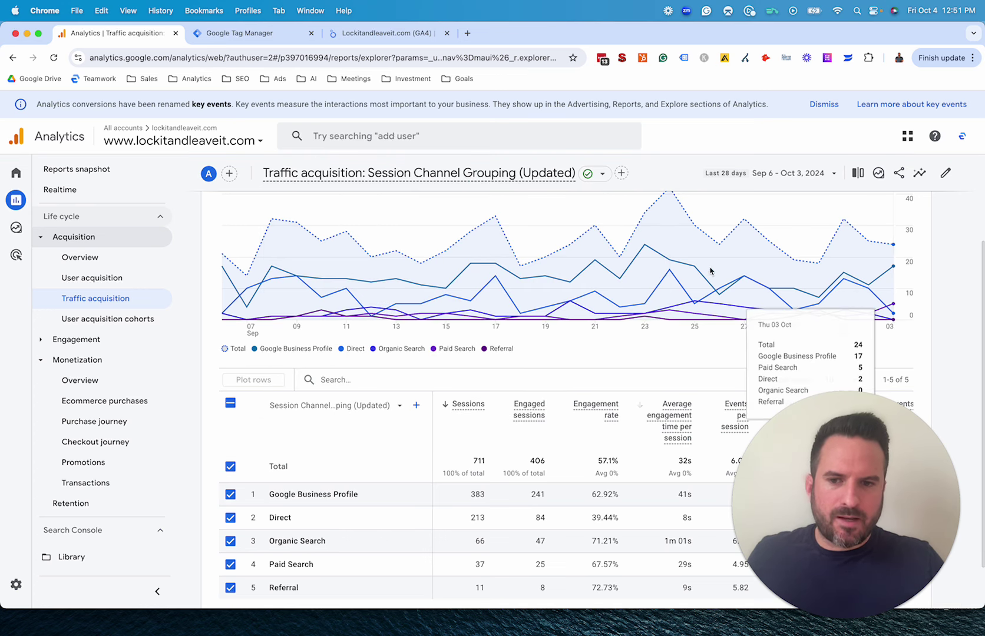
{"action": "scroll", "coordinate": [709, 271], "scroll_direction": "down", "scroll_amount": 2}
{"action": "left_click_drag", "start_coordinate": [836, 474], "coordinate": [861, 110]}
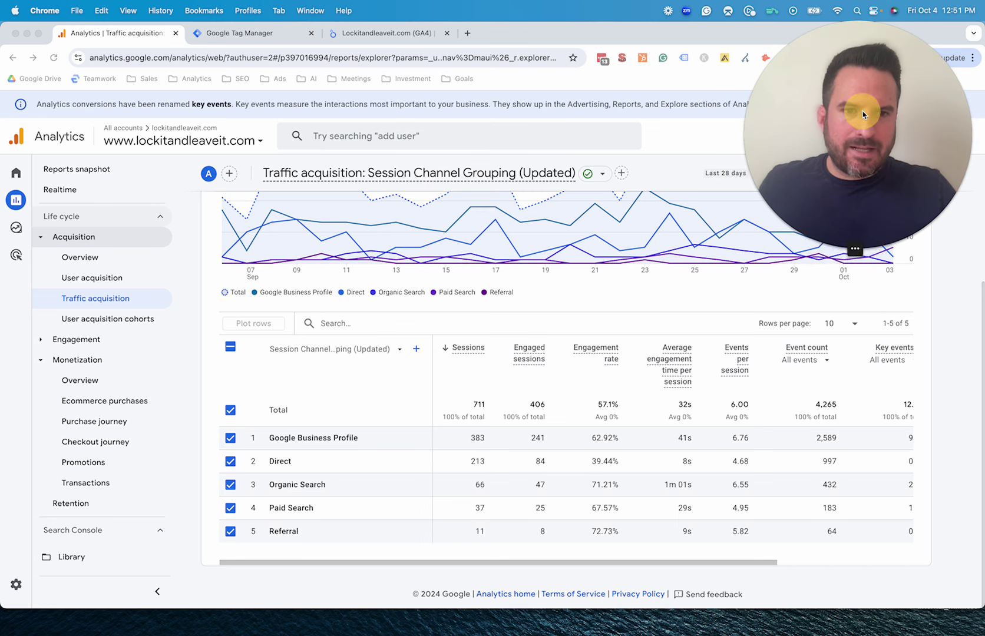
{"action": "left_click", "coordinate": [795, 367]}
- Limit the Event count column to purchase events only
{"action": "left_click", "coordinate": [811, 361]}
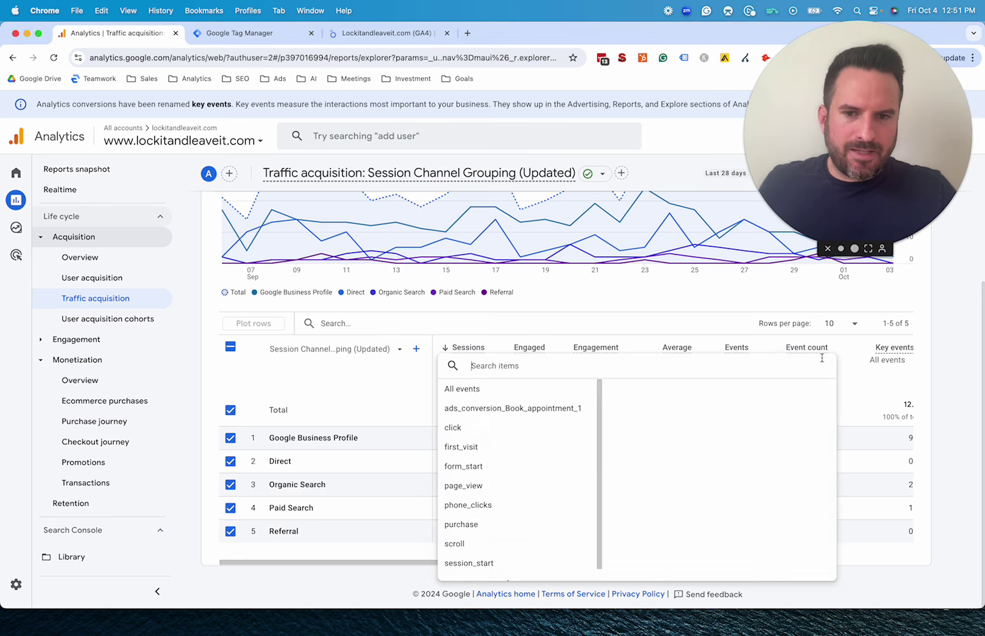
{"action": "left_click", "coordinate": [460, 524]}
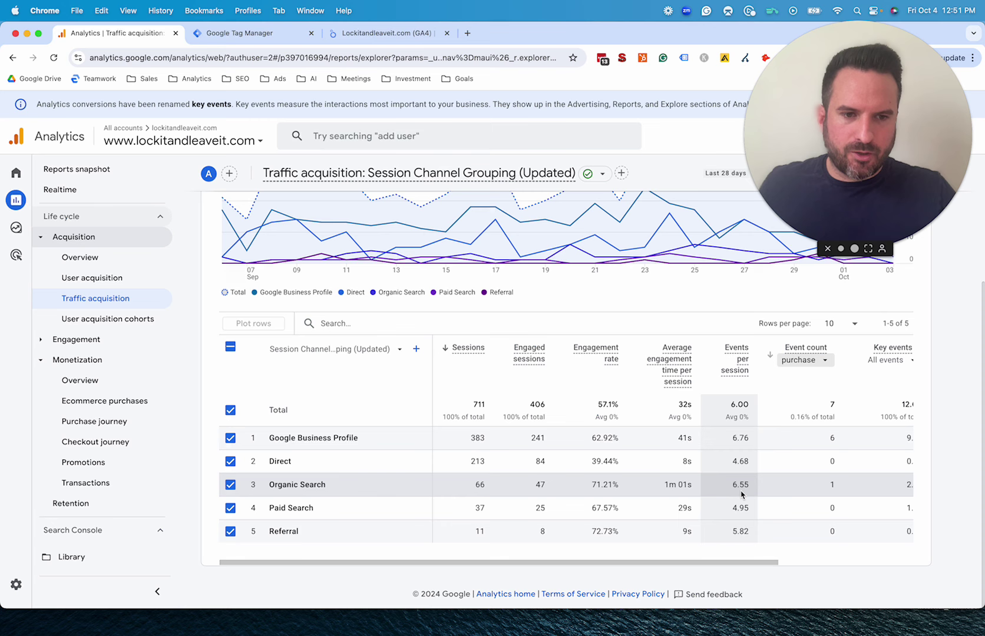
{"action": "scroll", "coordinate": [795, 365], "scroll_direction": "up", "scroll_amount": 5}
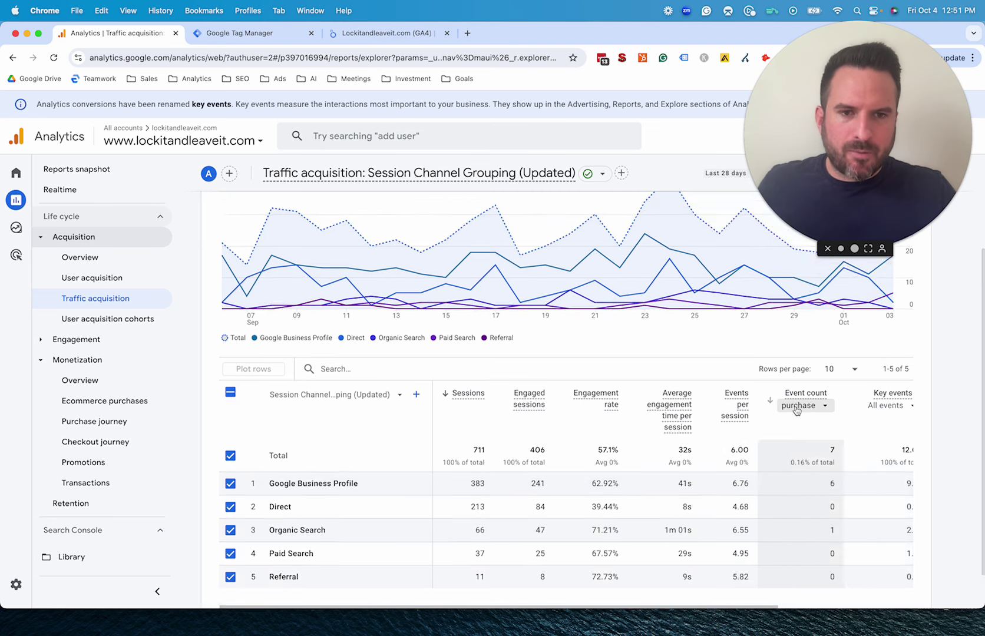
{"action": "scroll", "coordinate": [767, 425], "scroll_direction": "down", "scroll_amount": 5}
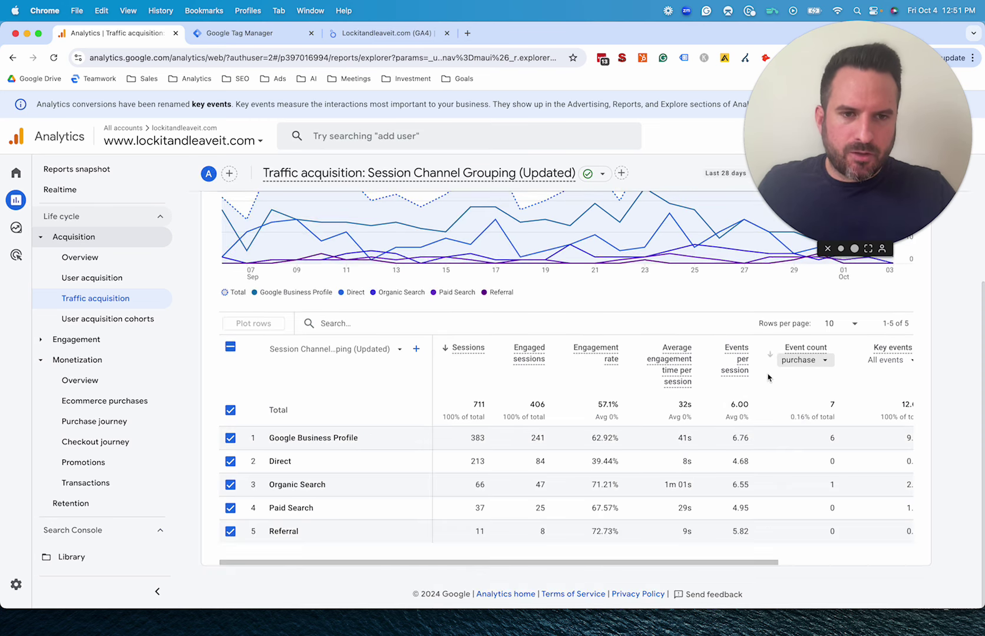
- Highlight the Organic Search purchase count of 1 and Paid Search's 0, then move to Tag Manager
{"action": "double_click", "coordinate": [831, 485]}
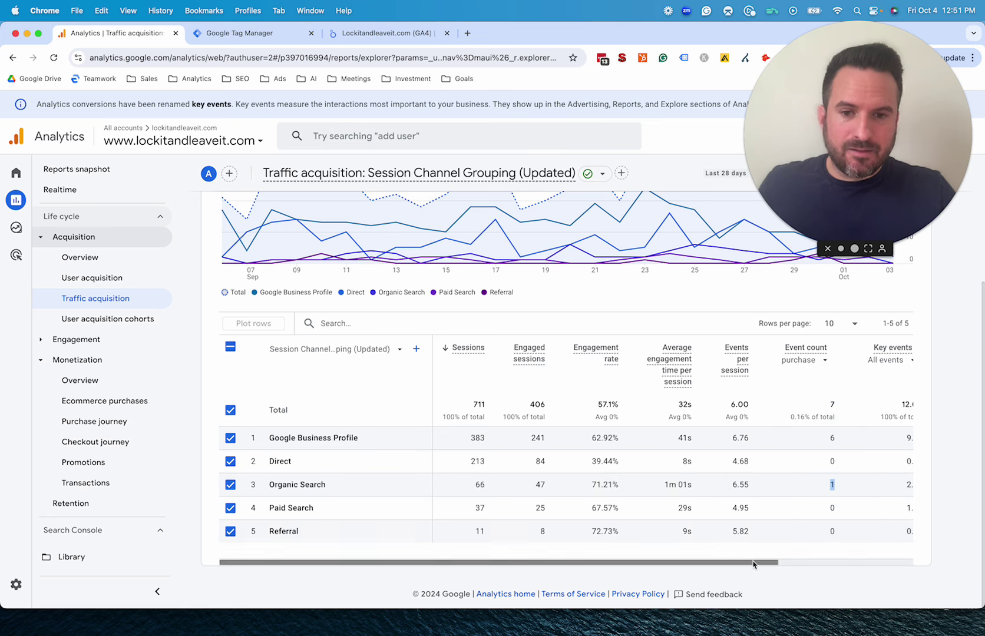
{"action": "left_click", "coordinate": [834, 438]}
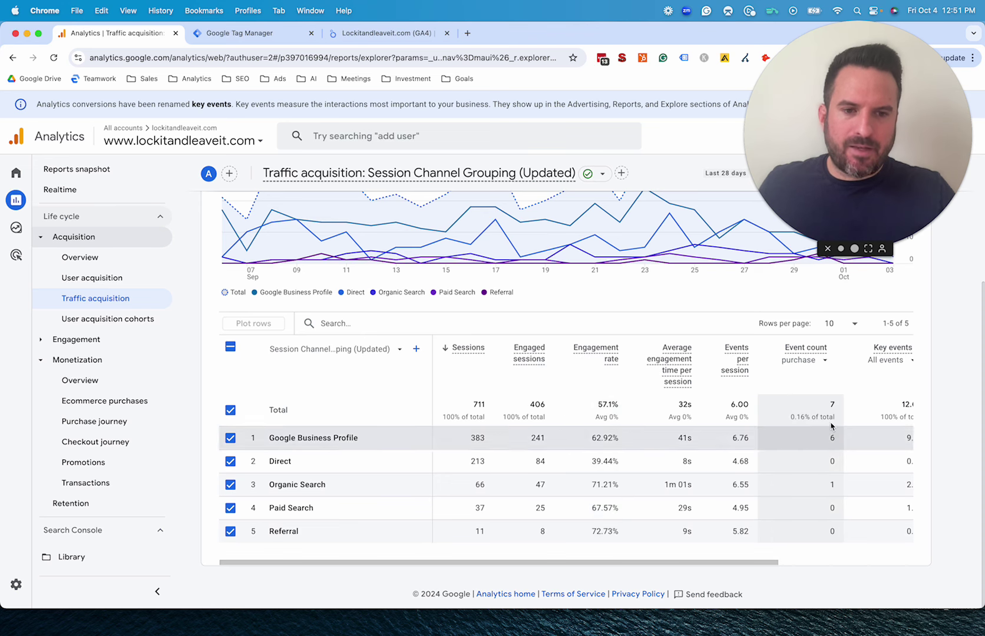
{"action": "left_click", "coordinate": [837, 511]}
{"action": "left_click_drag", "start_coordinate": [838, 511], "coordinate": [827, 516]}
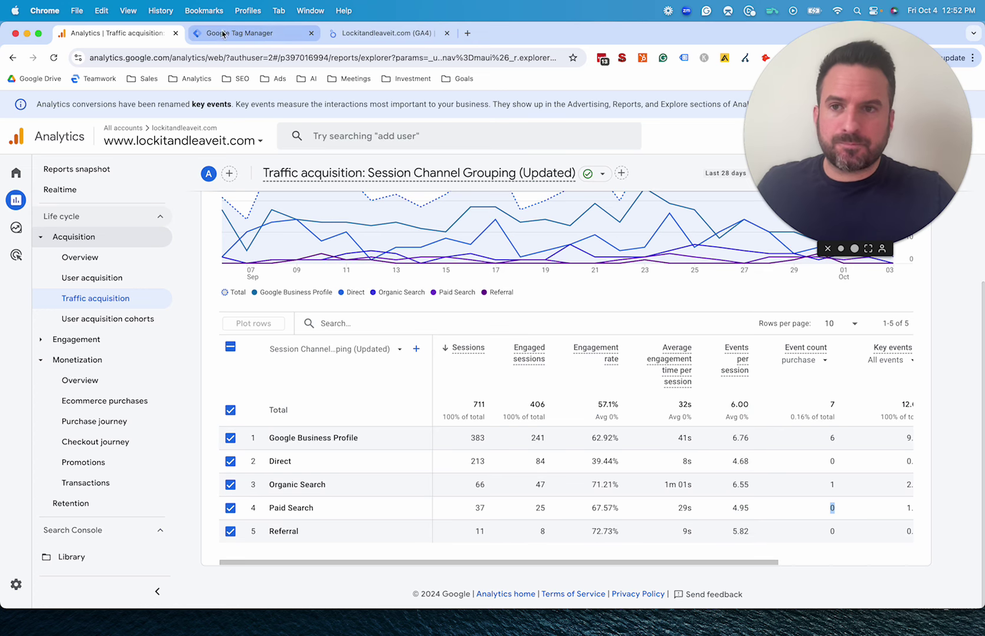
{"action": "left_click", "coordinate": [241, 36]}
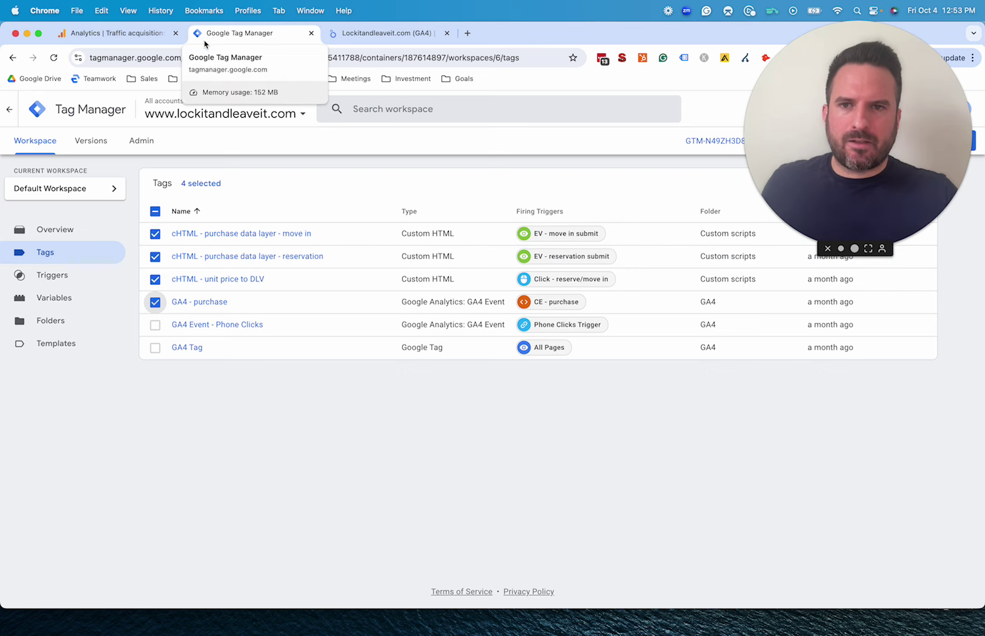
- After reviewing the four purchase tags, switch to the Looker Studio monthly report
{"action": "left_click", "coordinate": [359, 35]}
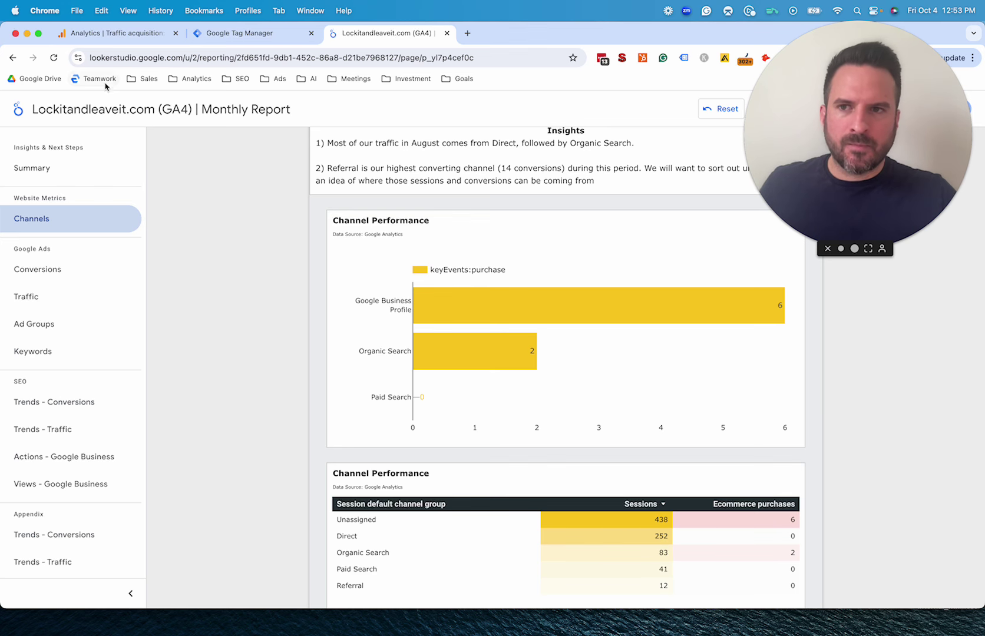
- Revisit the GA4 traffic acquisition report, then return to the Looker Studio Channels page
{"action": "left_click", "coordinate": [121, 33]}
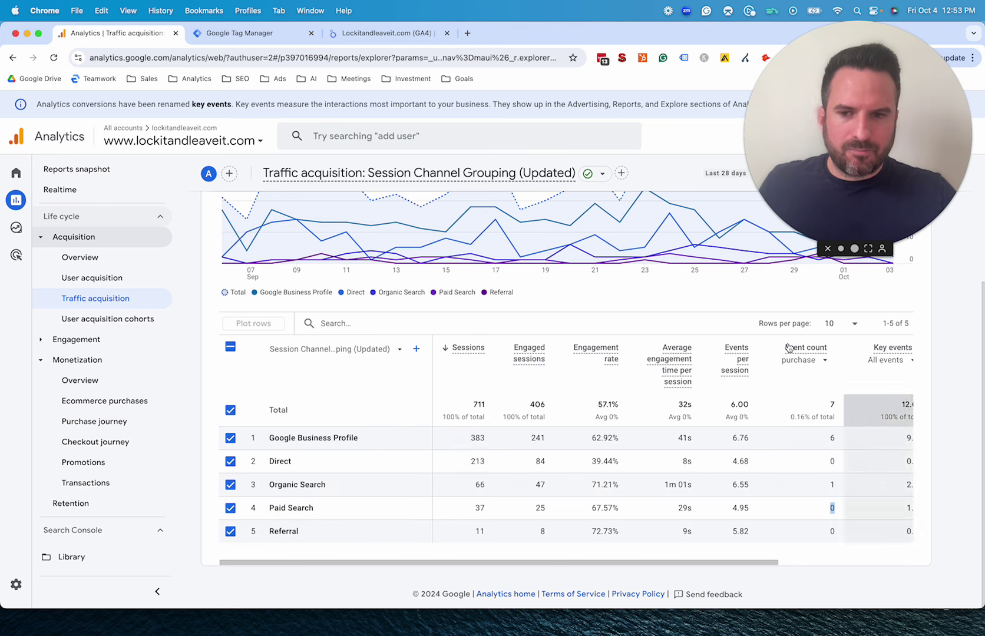
{"action": "scroll", "coordinate": [352, 480], "scroll_direction": "up", "scroll_amount": 5}
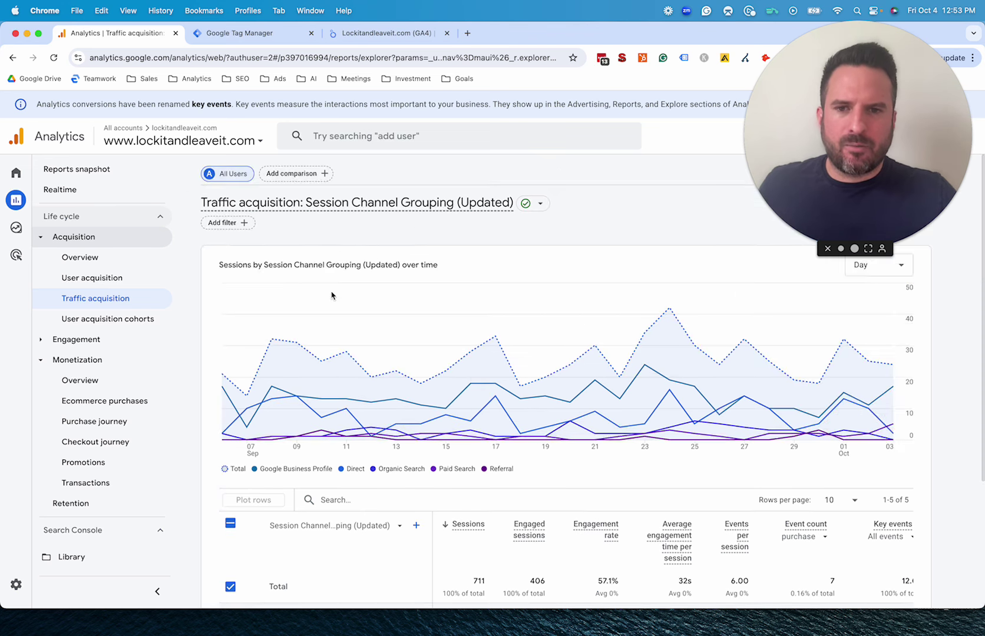
{"action": "scroll", "coordinate": [473, 431], "scroll_direction": "down", "scroll_amount": 3}
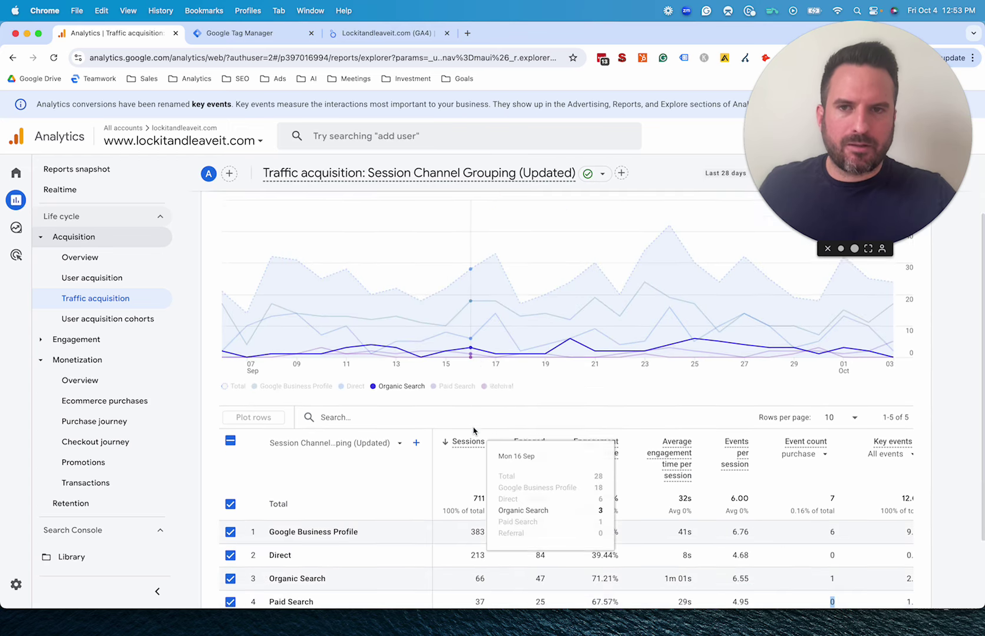
{"action": "left_click", "coordinate": [375, 33]}
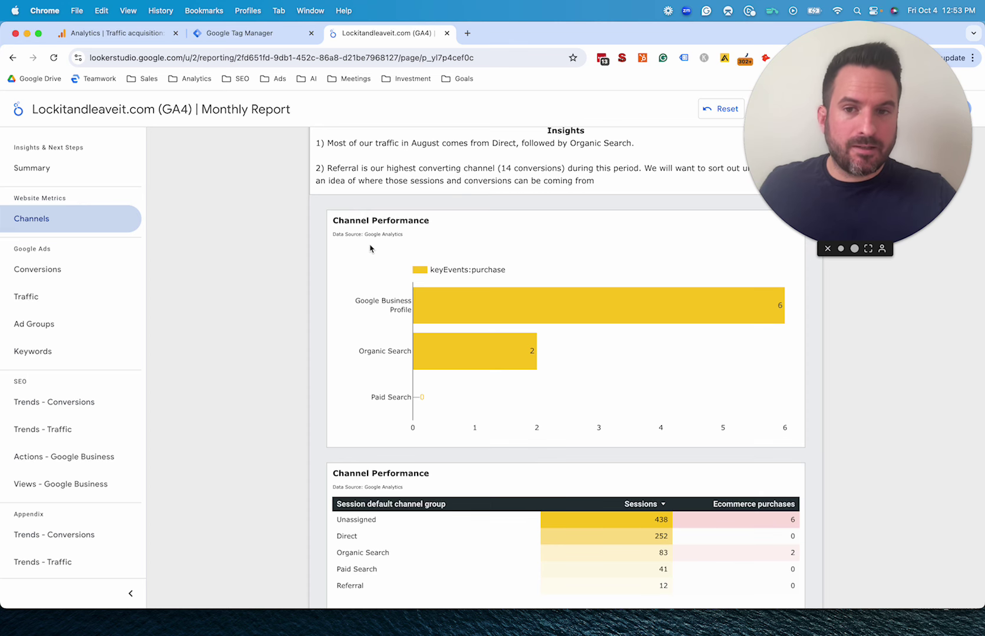
- Highlight the Channels chart's Google Analytics data source
{"action": "left_click_drag", "start_coordinate": [364, 233], "coordinate": [469, 234]}
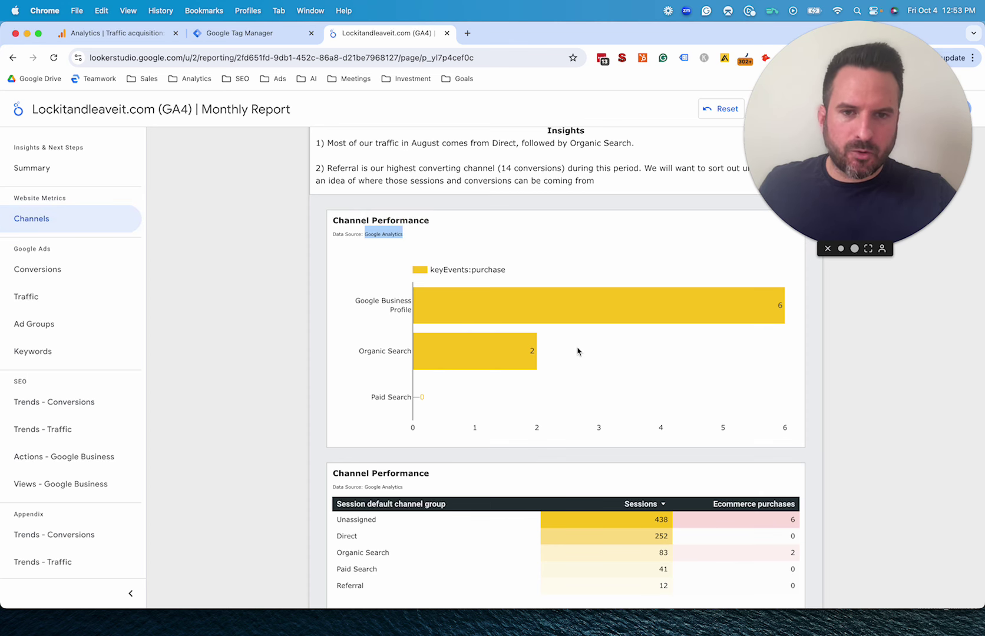
{"action": "mouse_move", "coordinate": [596, 324]}
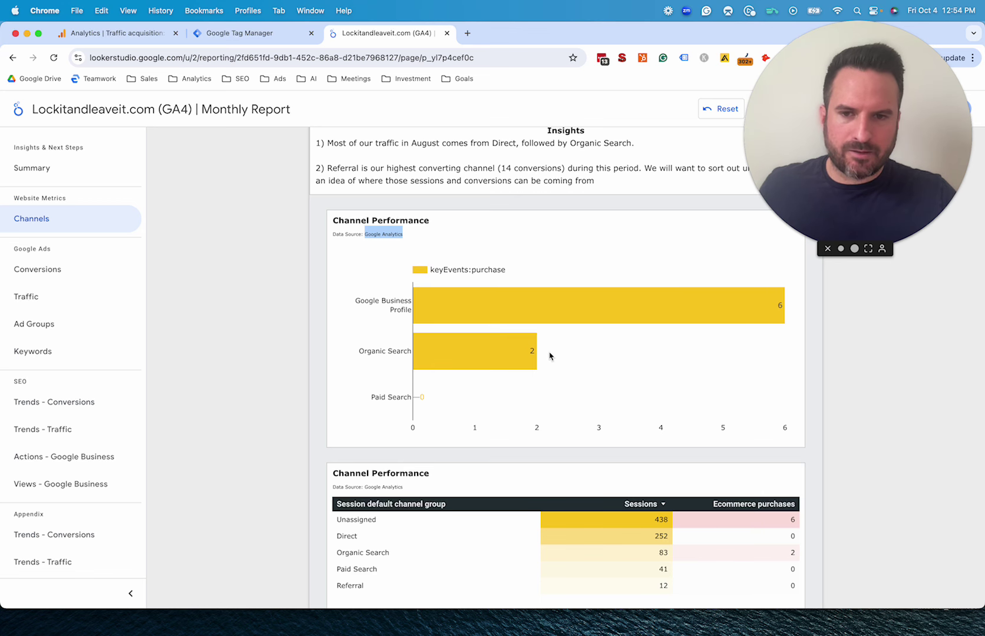
{"action": "left_click", "coordinate": [262, 377]}
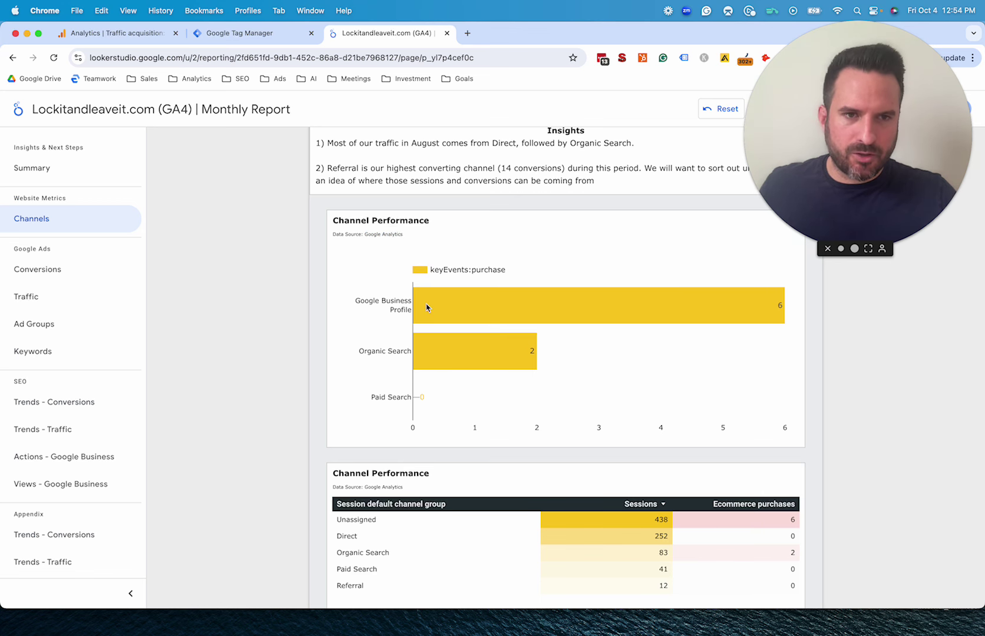
{"action": "scroll", "coordinate": [482, 272], "scroll_direction": "up", "scroll_amount": 2}
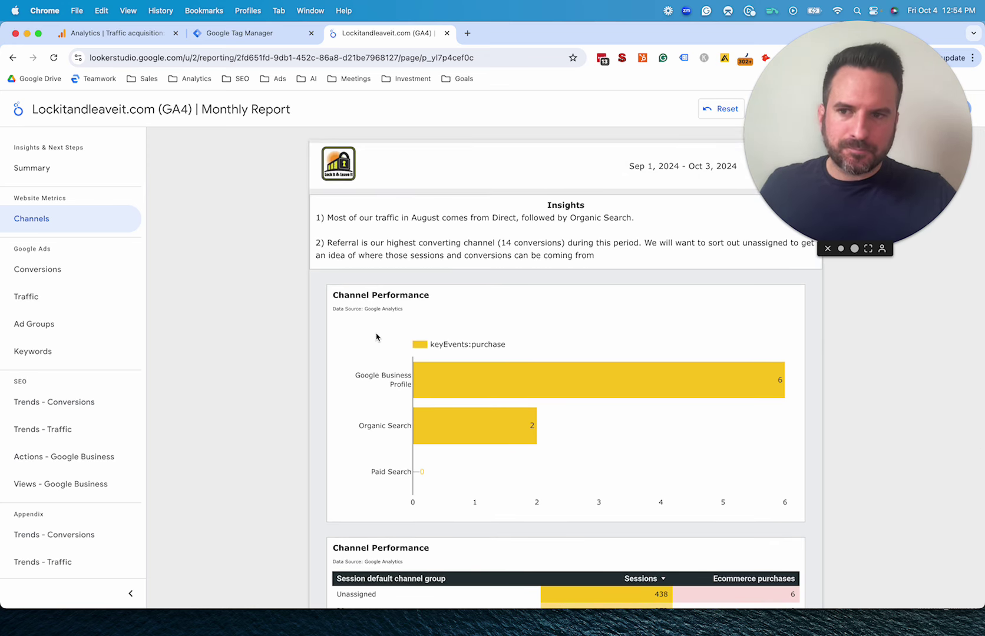
{"action": "scroll", "coordinate": [379, 344], "scroll_direction": "down", "scroll_amount": 2}
{"action": "scroll", "coordinate": [365, 341], "scroll_direction": "up", "scroll_amount": 2}
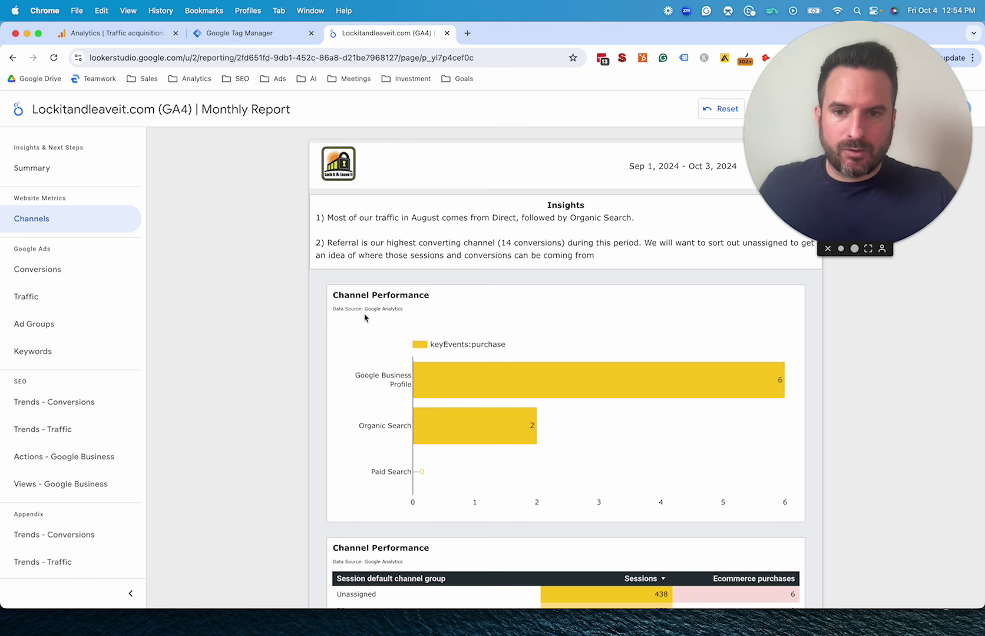
{"action": "left_click_drag", "start_coordinate": [365, 308], "coordinate": [429, 305]}
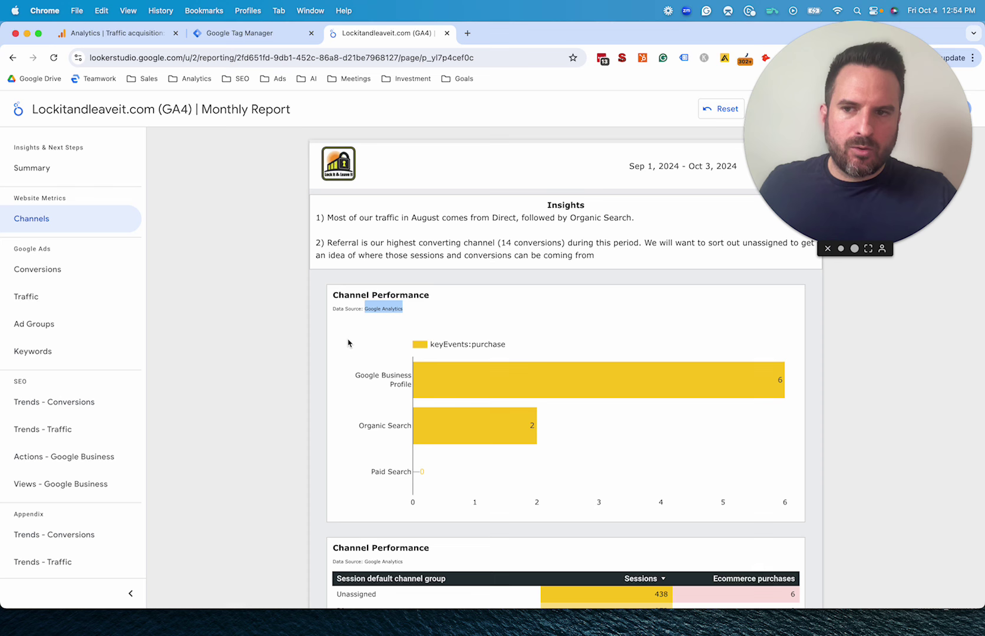
- Open the Google Ads Traffic page and point out the CTR chart's Google Ads source
{"action": "left_click", "coordinate": [64, 297]}
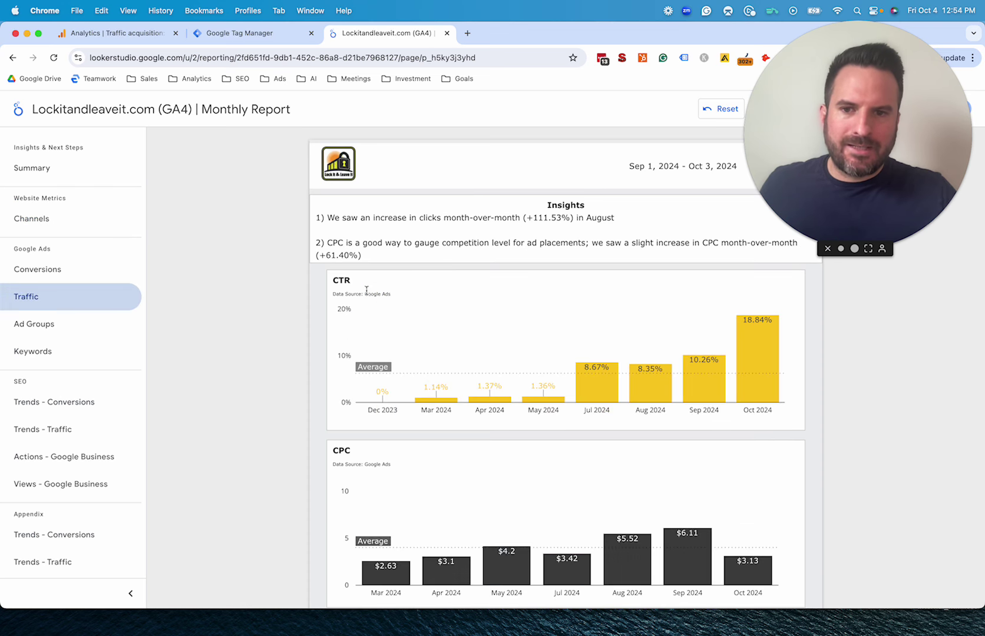
{"action": "left_click_drag", "start_coordinate": [366, 294], "coordinate": [415, 298]}
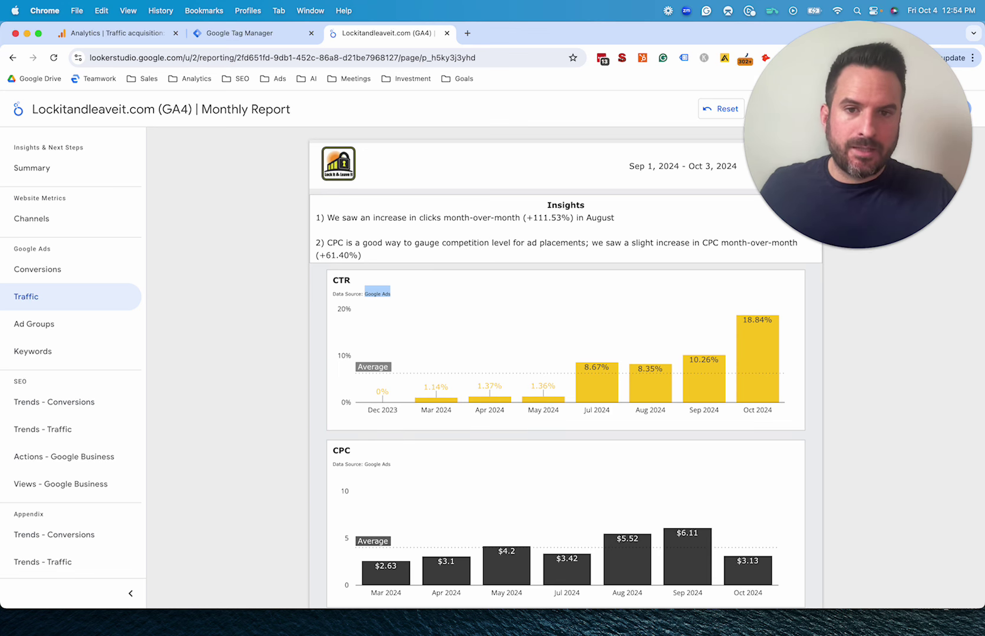
{"action": "left_click", "coordinate": [875, 354]}
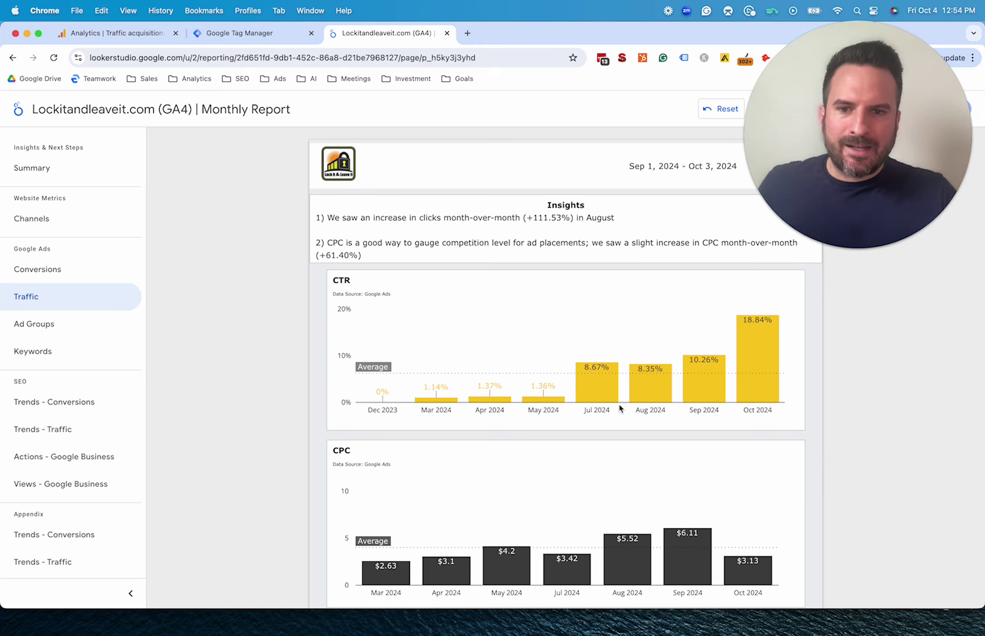
{"action": "mouse_move", "coordinate": [753, 334]}
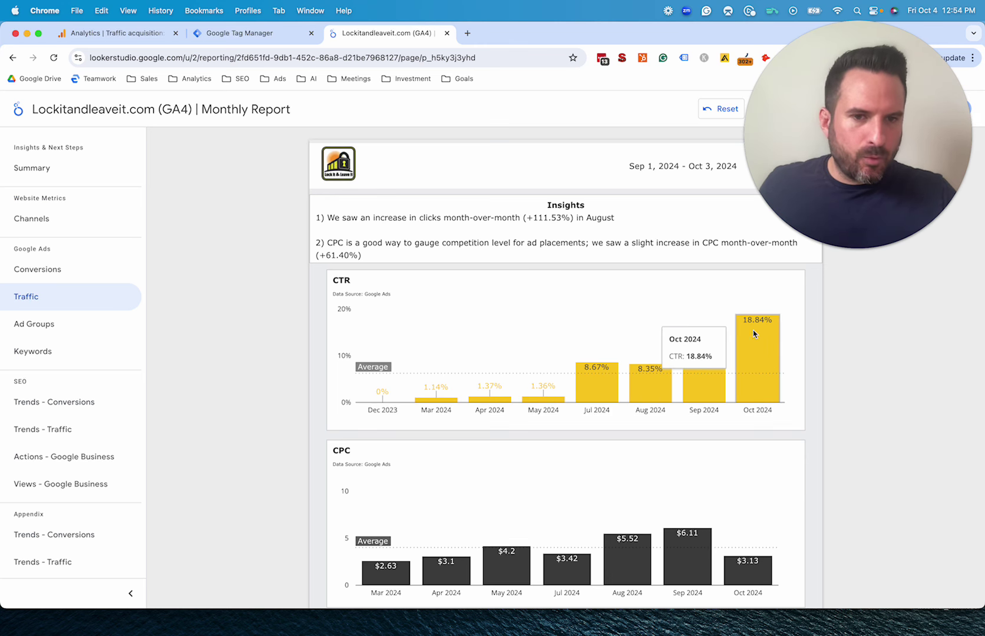
{"action": "mouse_move", "coordinate": [748, 375]}
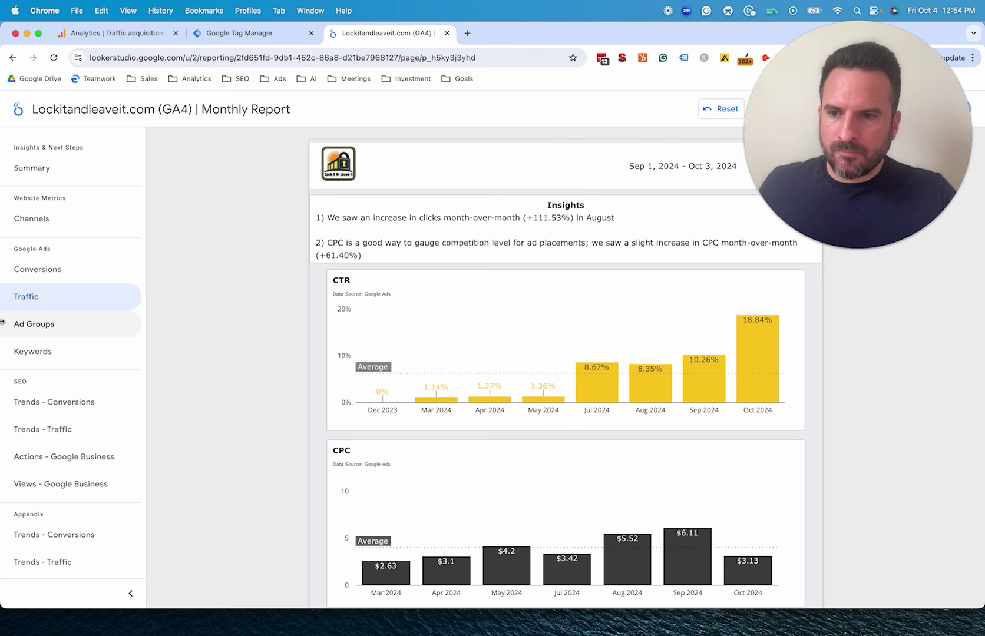
- Show the SEO Trends - Traffic page's Google Search Console source, then go to Actions - Google Business
{"action": "left_click", "coordinate": [59, 430]}
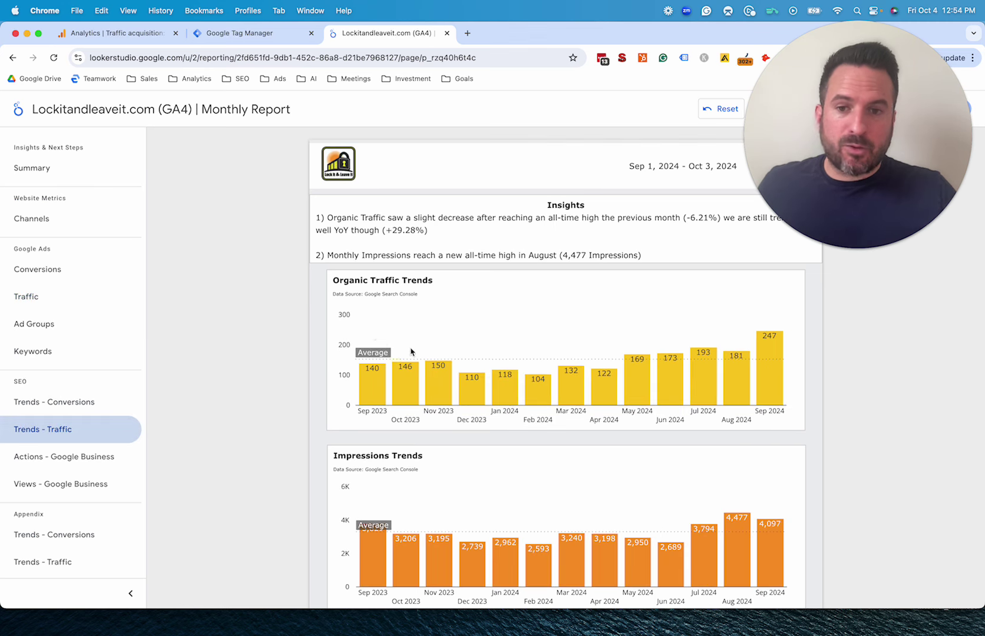
{"action": "left_click_drag", "start_coordinate": [368, 293], "coordinate": [705, 341]}
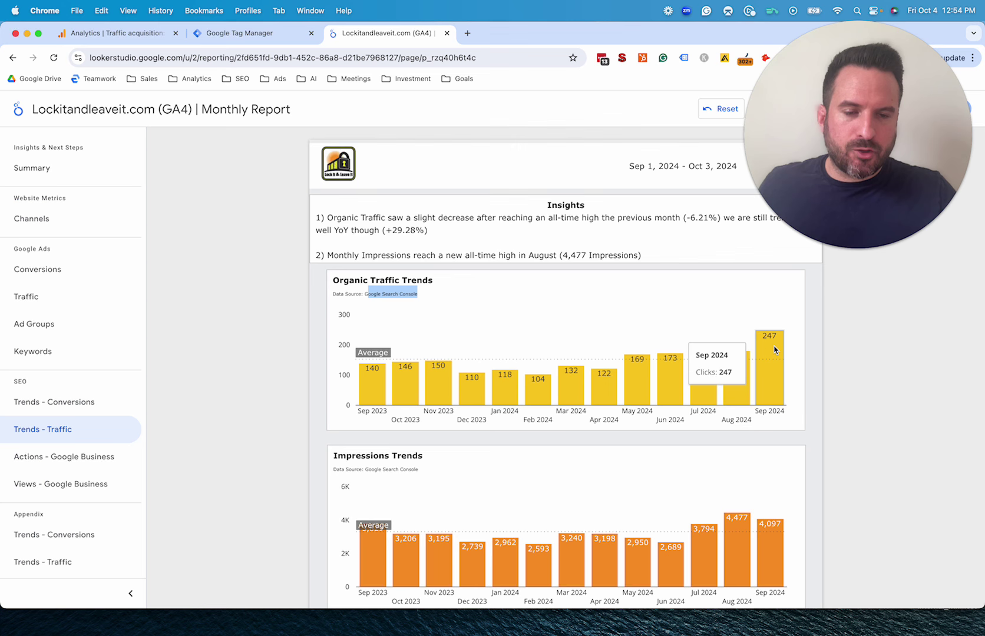
{"action": "left_click", "coordinate": [851, 389]}
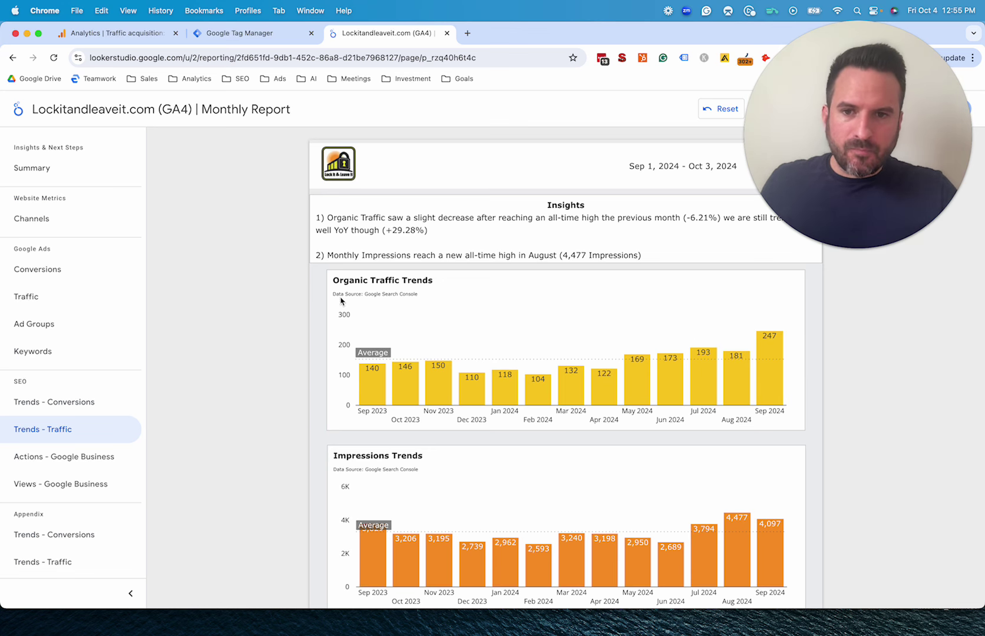
{"action": "left_click", "coordinate": [359, 292]}
{"action": "left_click_drag", "start_coordinate": [370, 292], "coordinate": [417, 294]}
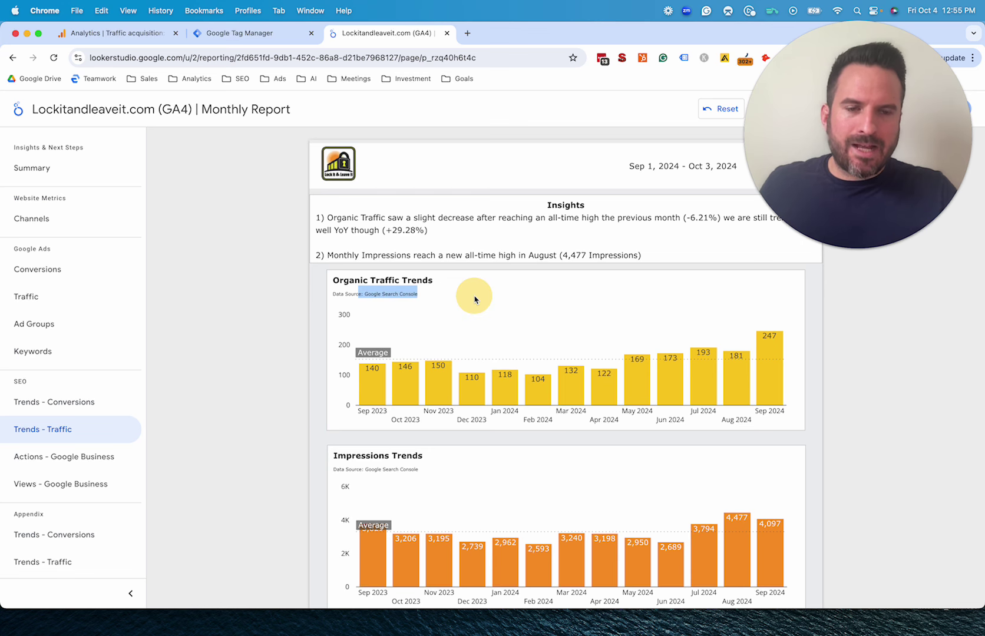
{"action": "left_click", "coordinate": [259, 460]}
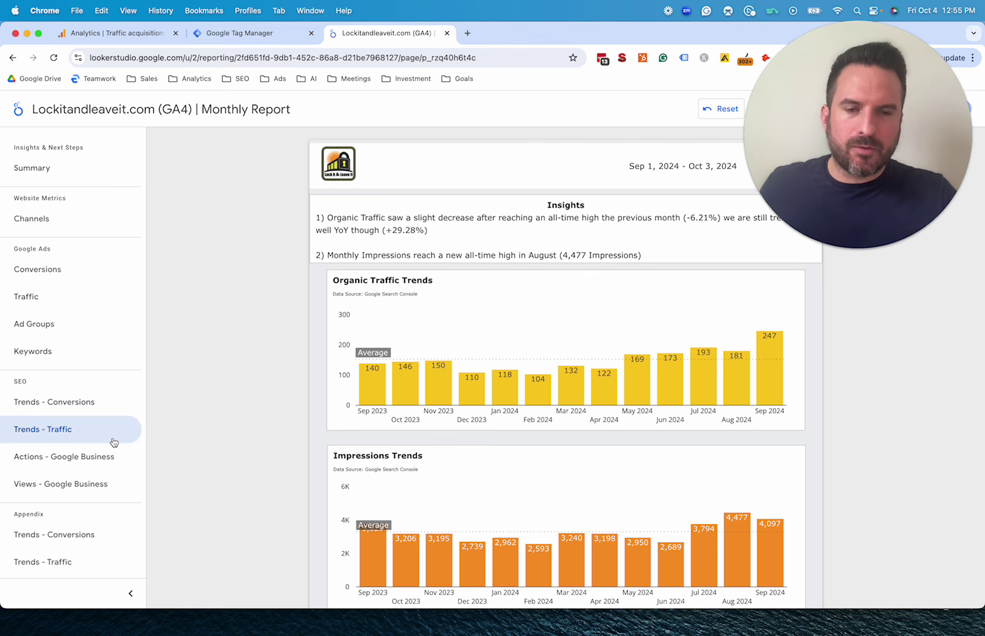
{"action": "left_click", "coordinate": [92, 456]}
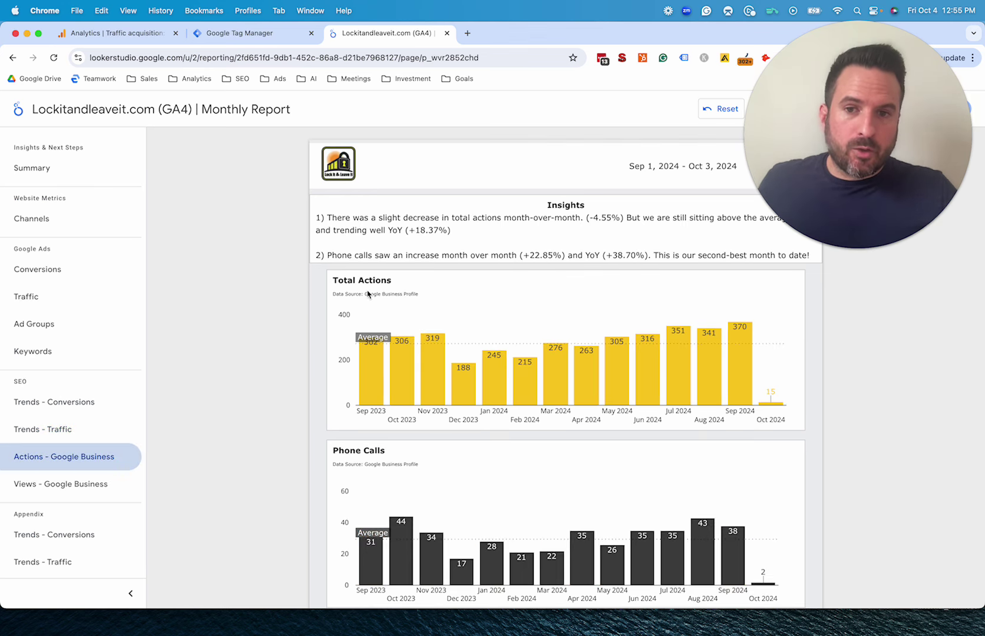
- Open Views - Google Business, showing 2,280 Total Views and 306 Views on Maps for Sep 2024
{"action": "mouse_move", "coordinate": [734, 557]}
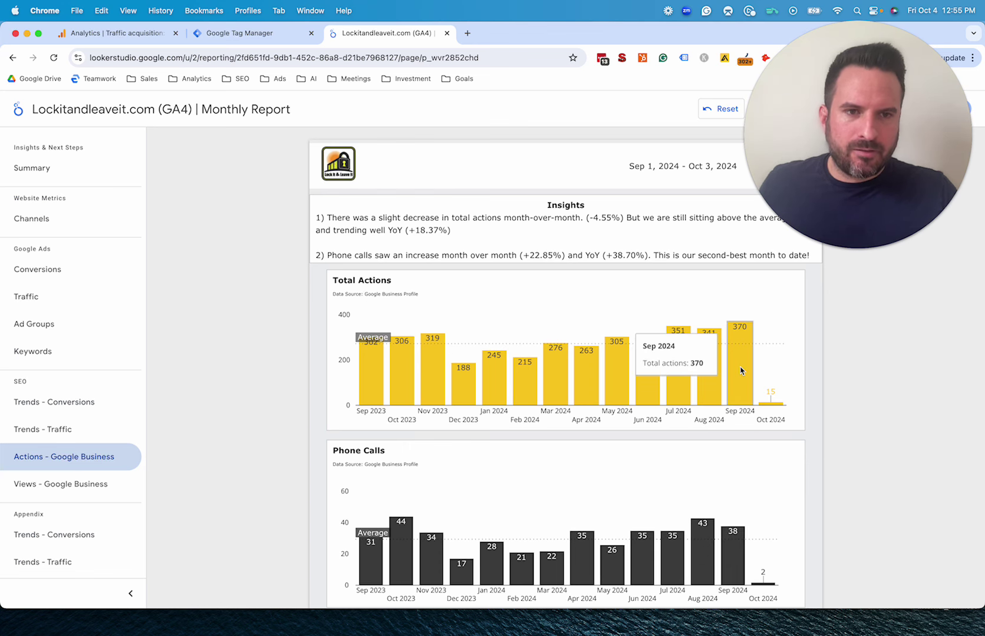
{"action": "left_click", "coordinate": [57, 489]}
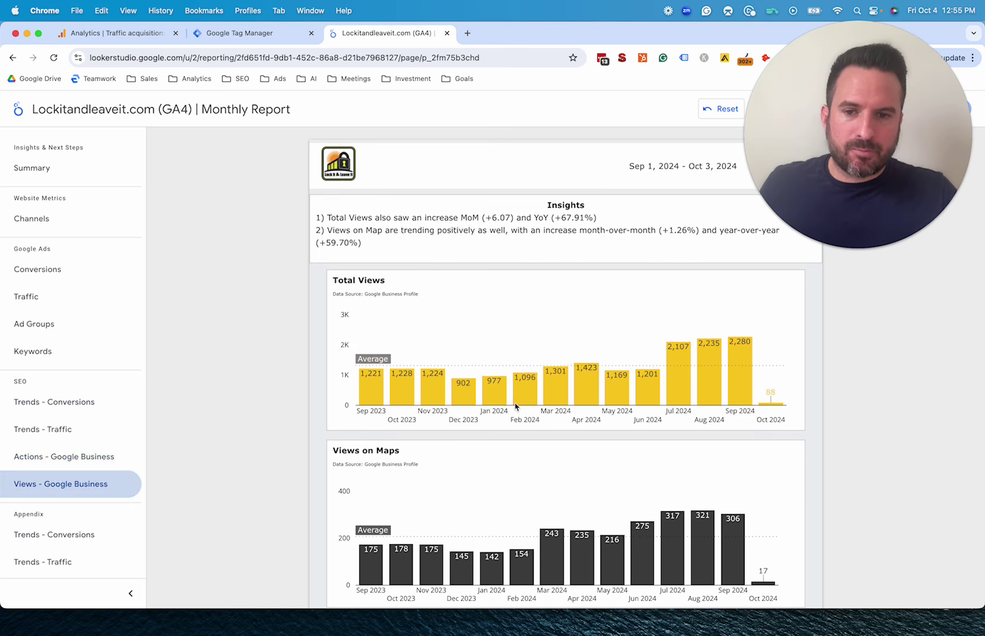
{"action": "mouse_move", "coordinate": [727, 357]}
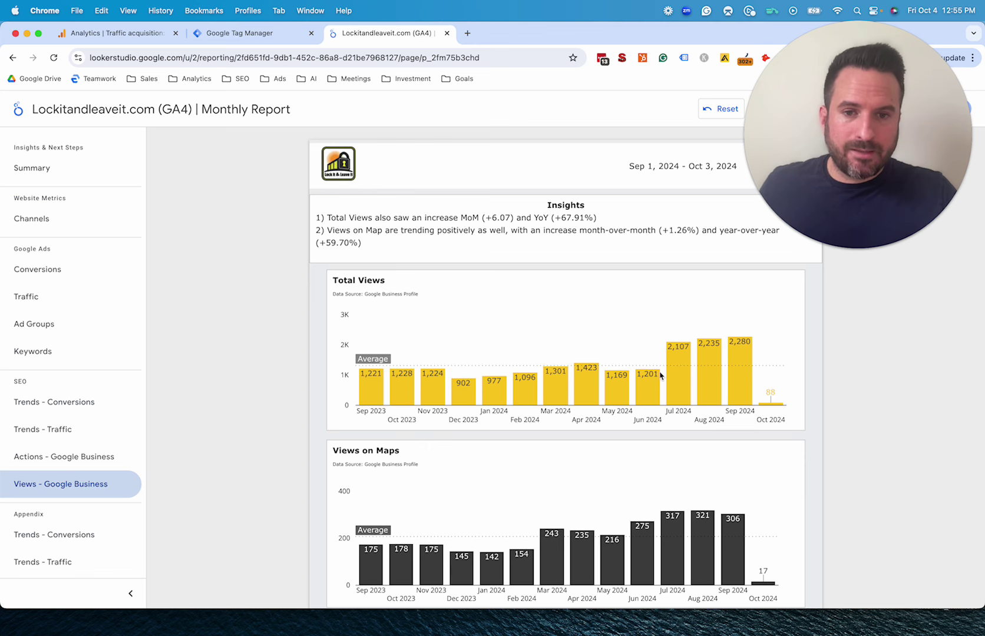
{"action": "mouse_move", "coordinate": [676, 358]}
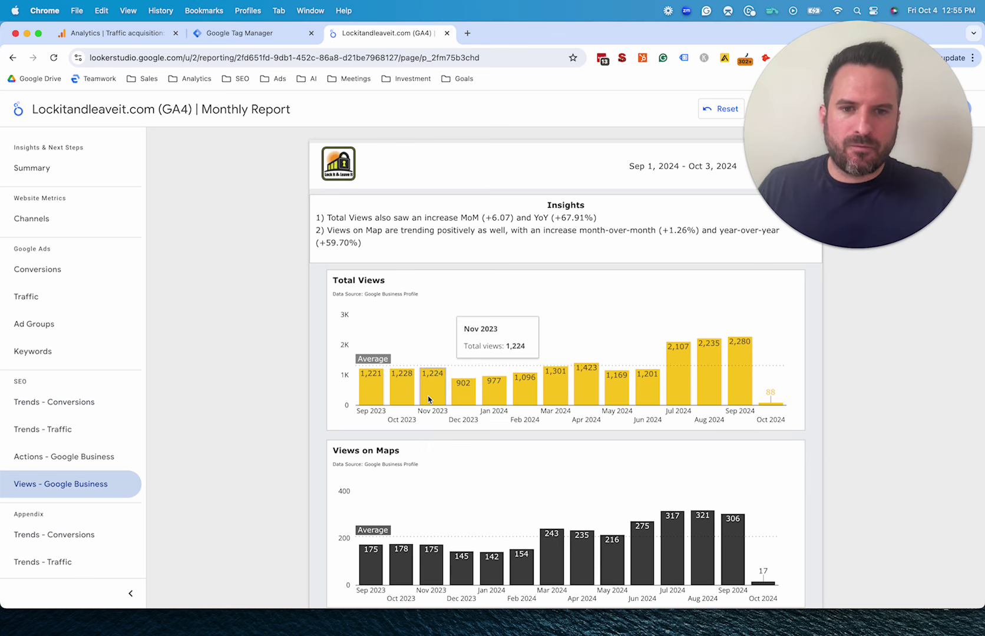
{"action": "left_click", "coordinate": [112, 33]}
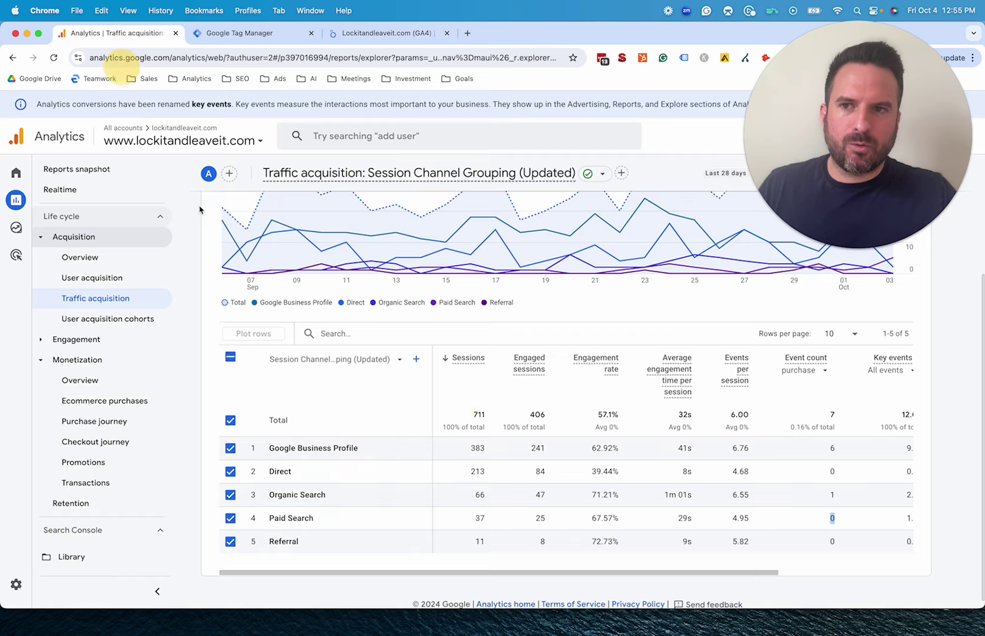
{"action": "left_click_drag", "start_coordinate": [483, 425], "coordinate": [419, 561]}
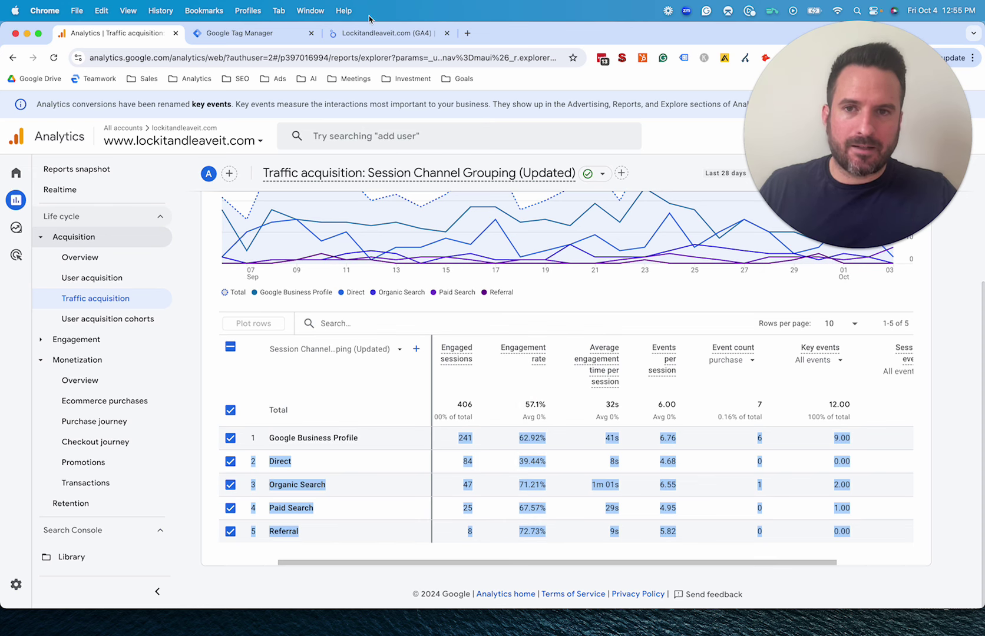
{"action": "left_click", "coordinate": [354, 34]}
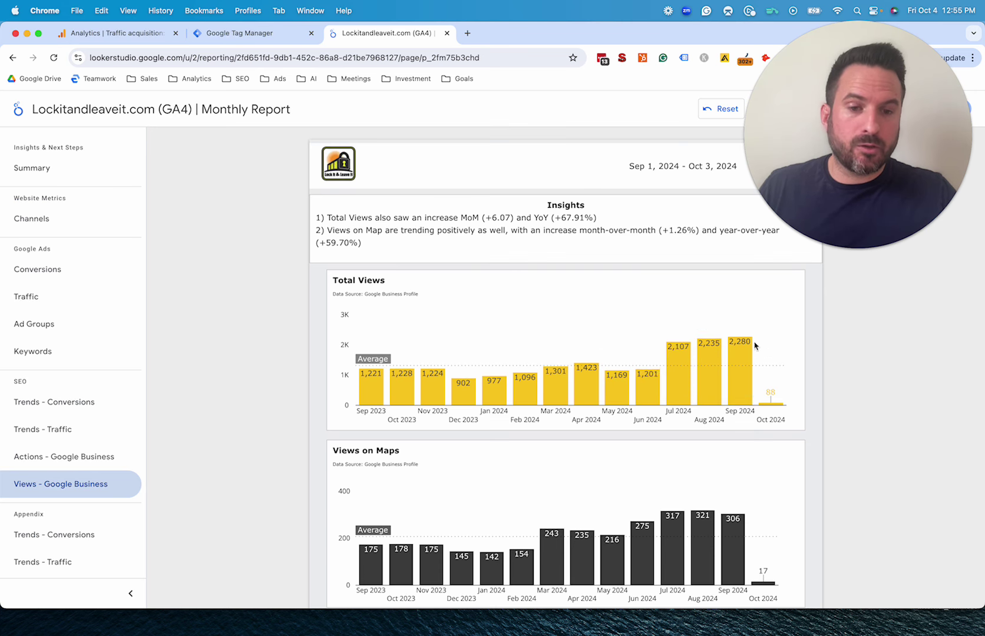
{"action": "mouse_move", "coordinate": [736, 361]}
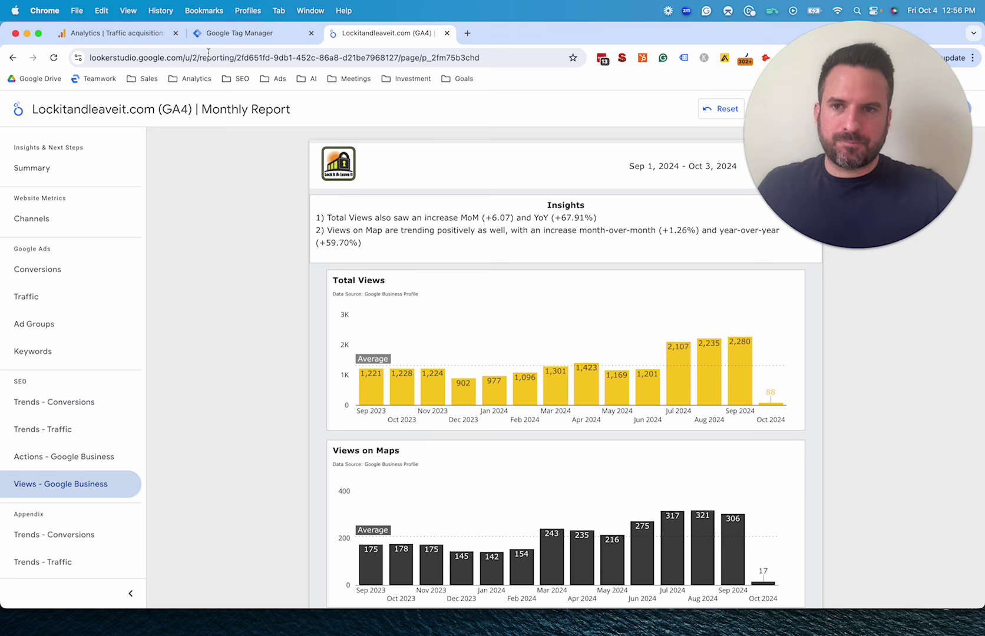
{"action": "left_click", "coordinate": [253, 34]}
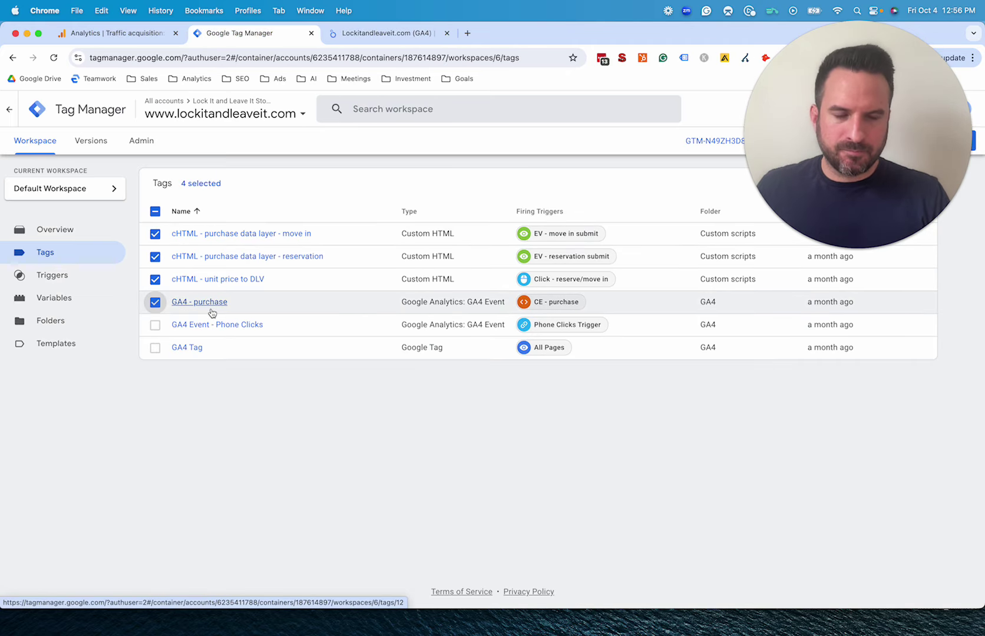
{"action": "left_click", "coordinate": [131, 33]}
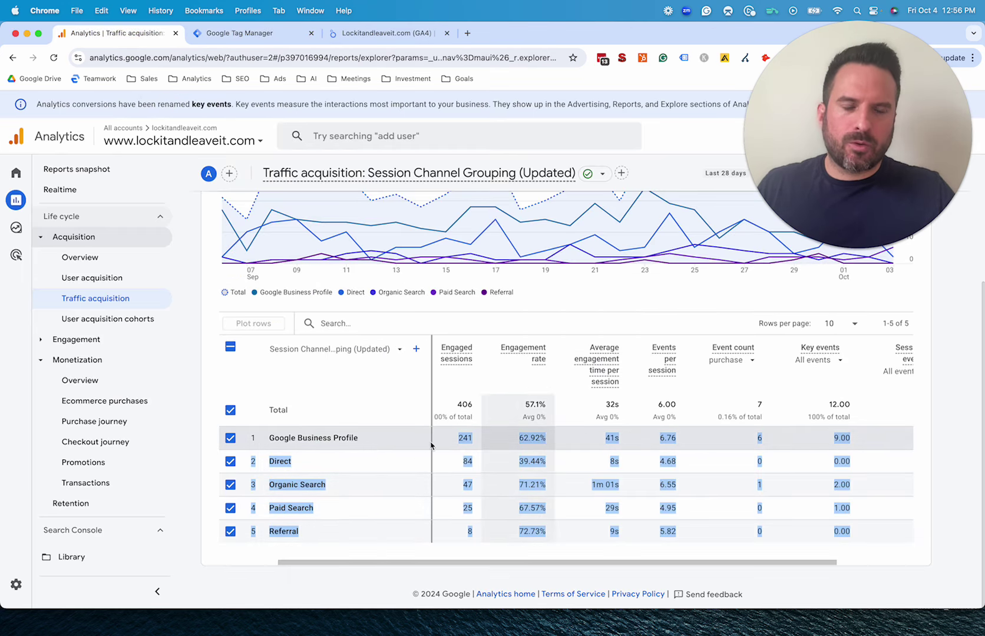
{"action": "left_click", "coordinate": [414, 406]}
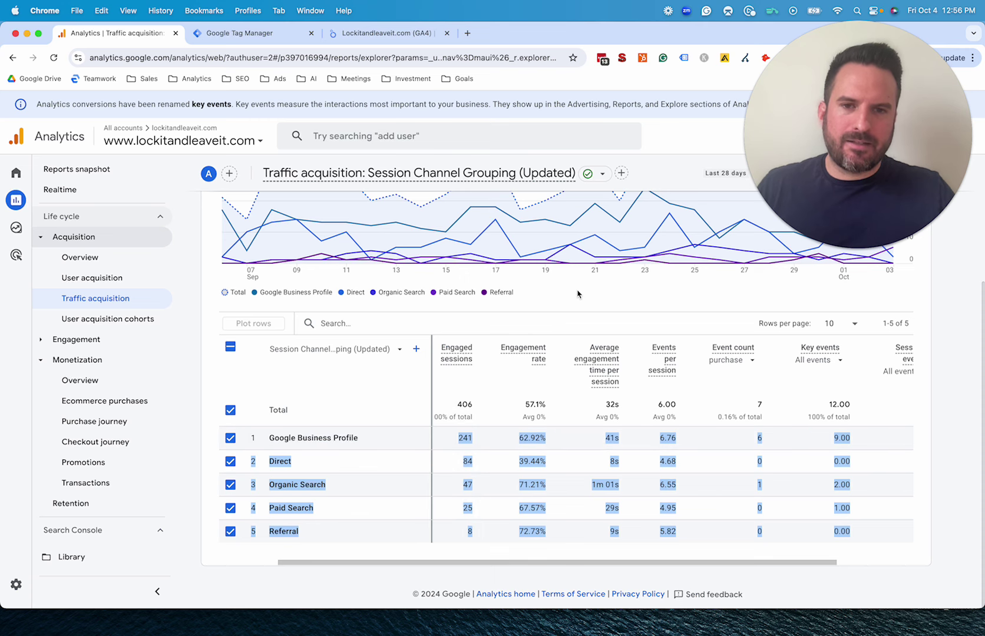
{"action": "left_click", "coordinate": [365, 35]}
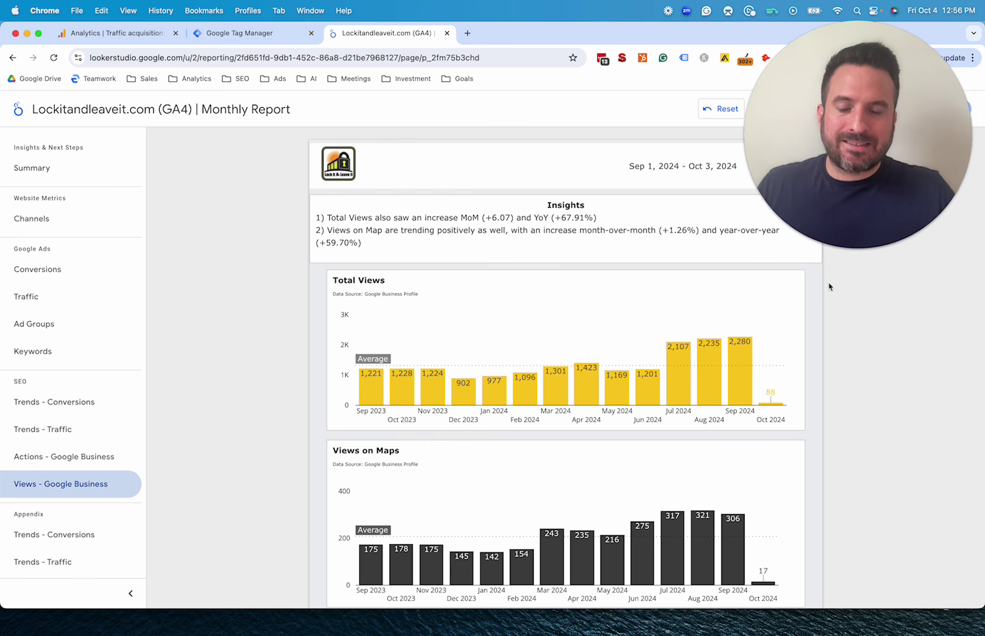
- Select the Views - Google Business report page's full URL in the address bar
{"action": "left_click", "coordinate": [406, 56]}
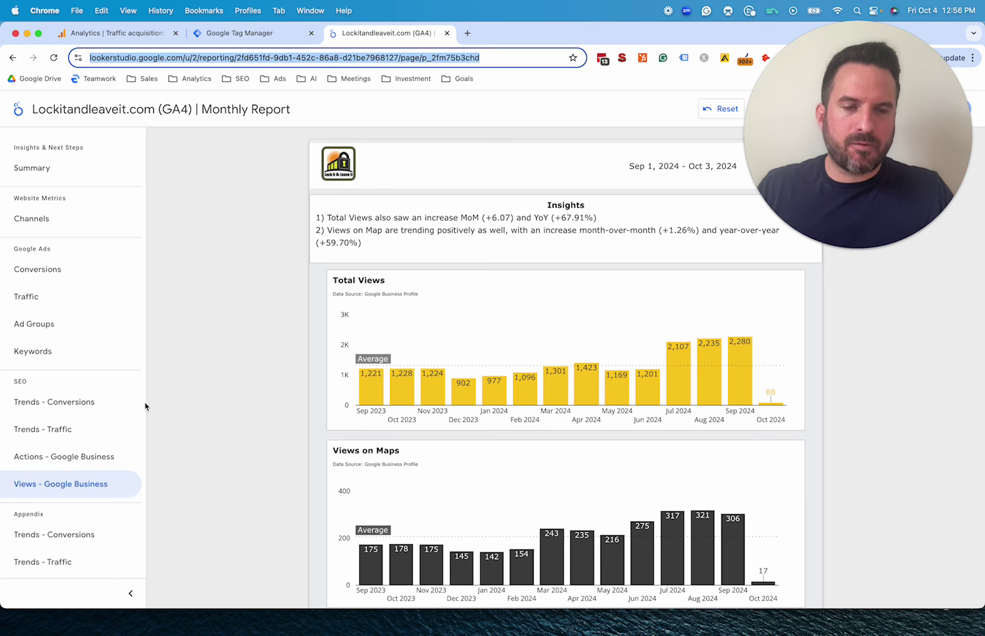